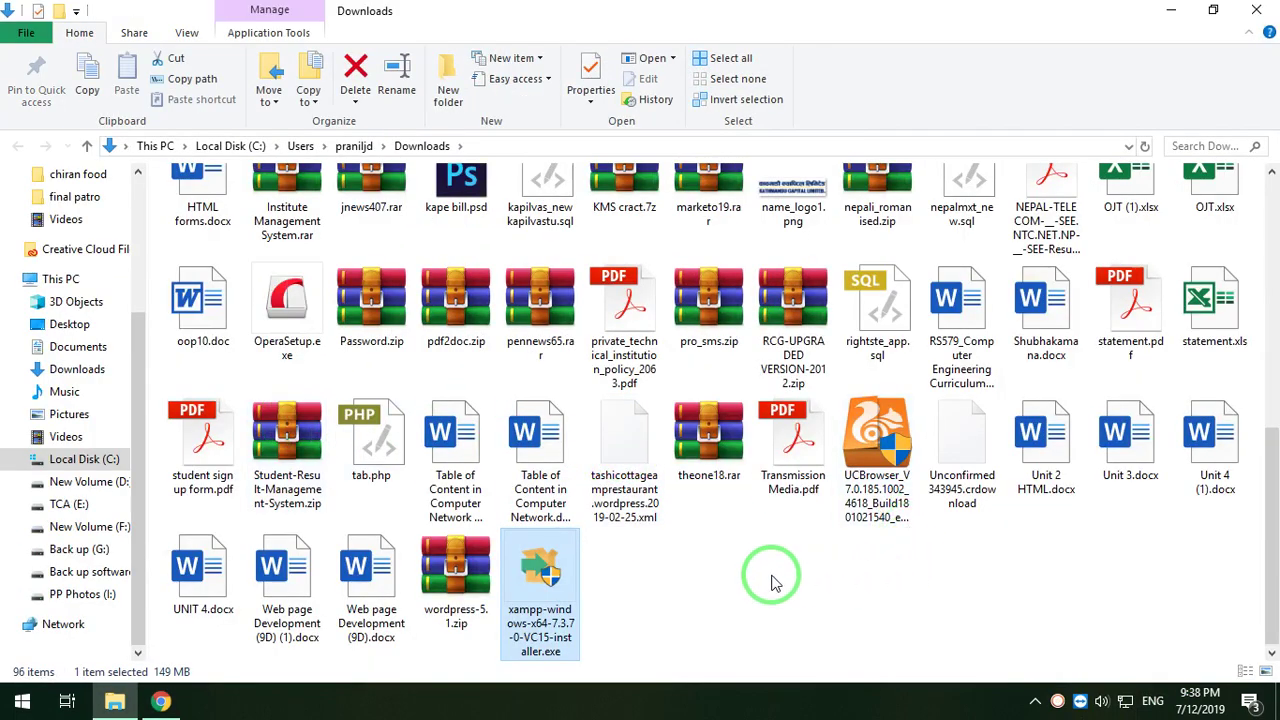
Launch xampp-windows-x64-7.3.7-0-VC15-installer.exe from Downloads and clear the Explorer and browser windows off the desktop
double_click(545, 580)
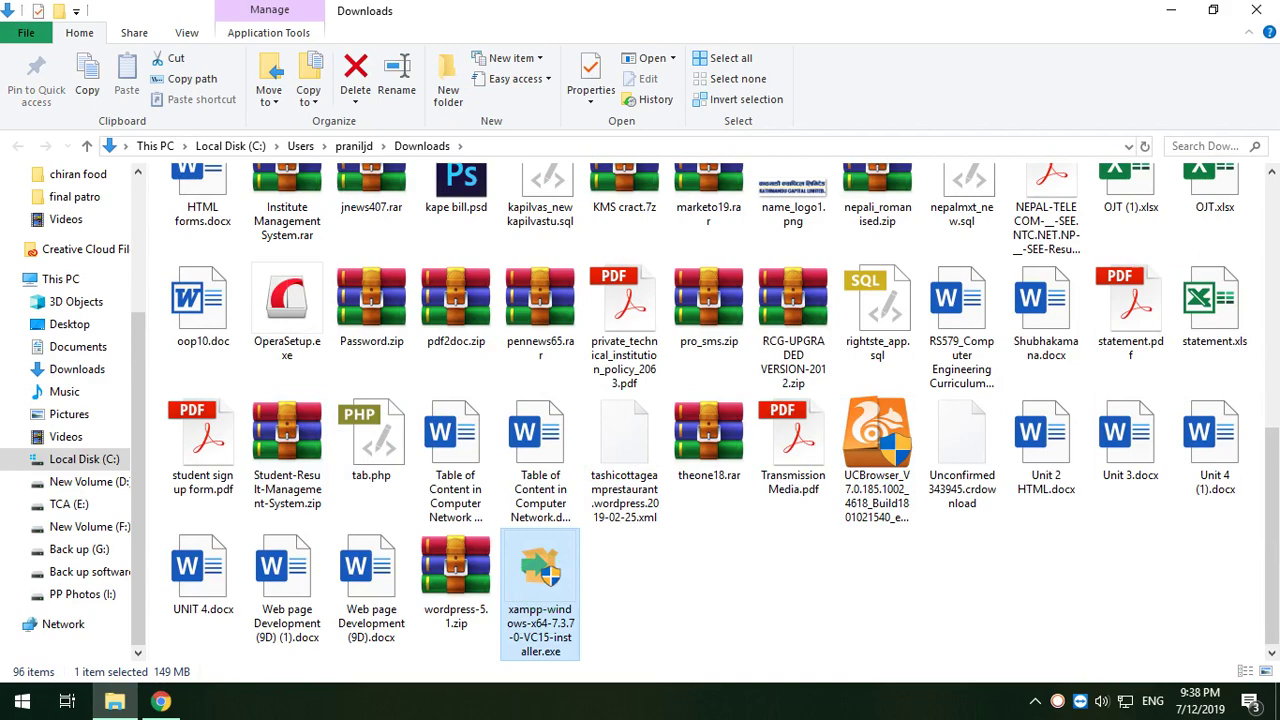
left_click(1257, 11)
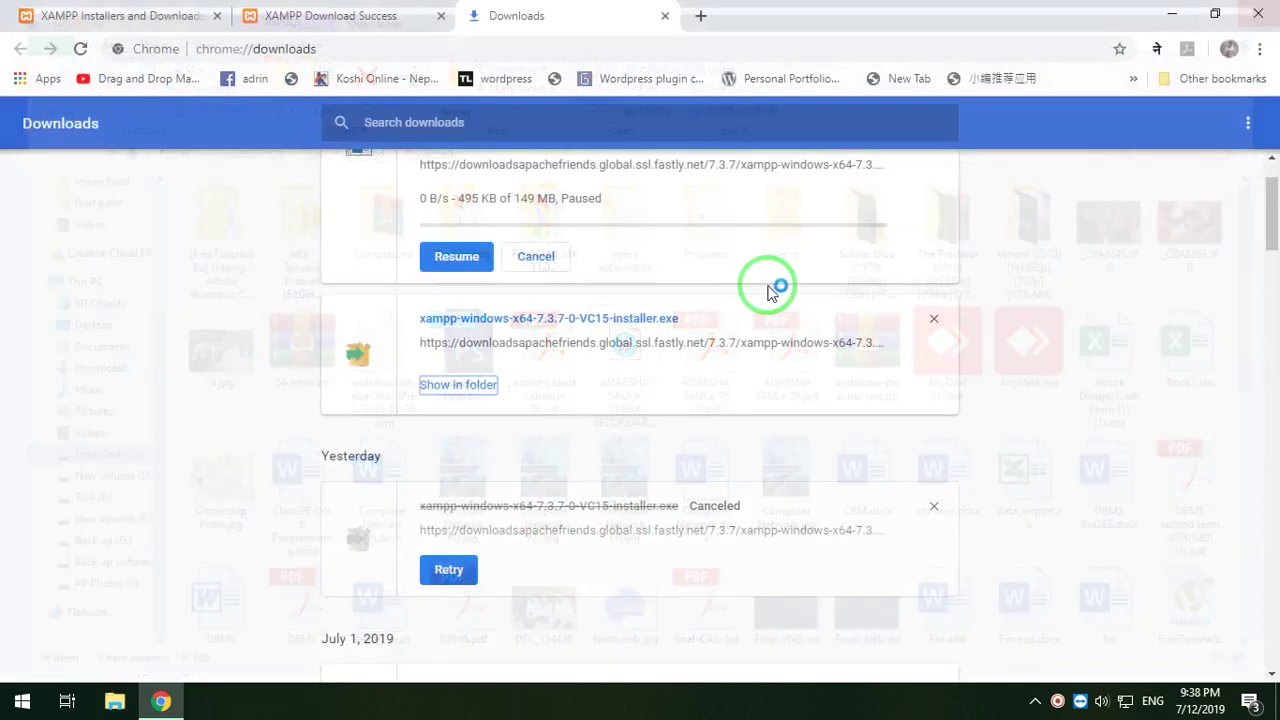
left_click(665, 16)
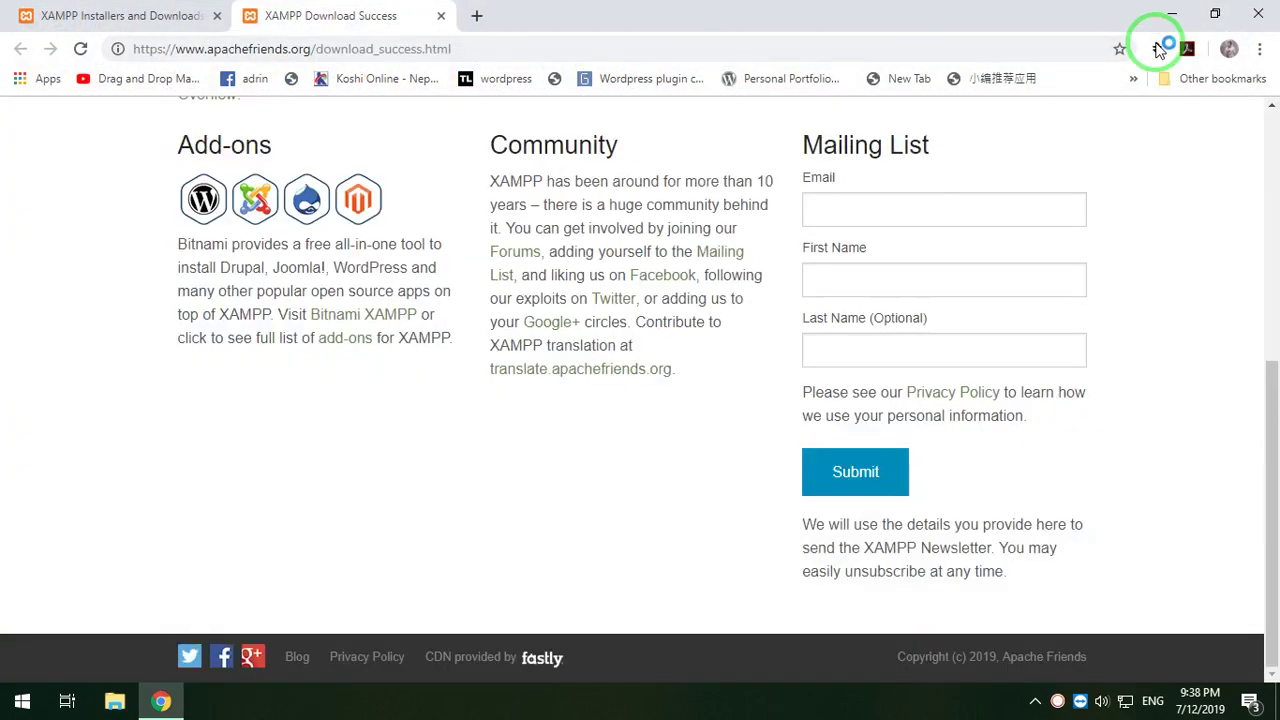
left_click(1172, 14)
right_click(500, 262)
left_click(535, 316)
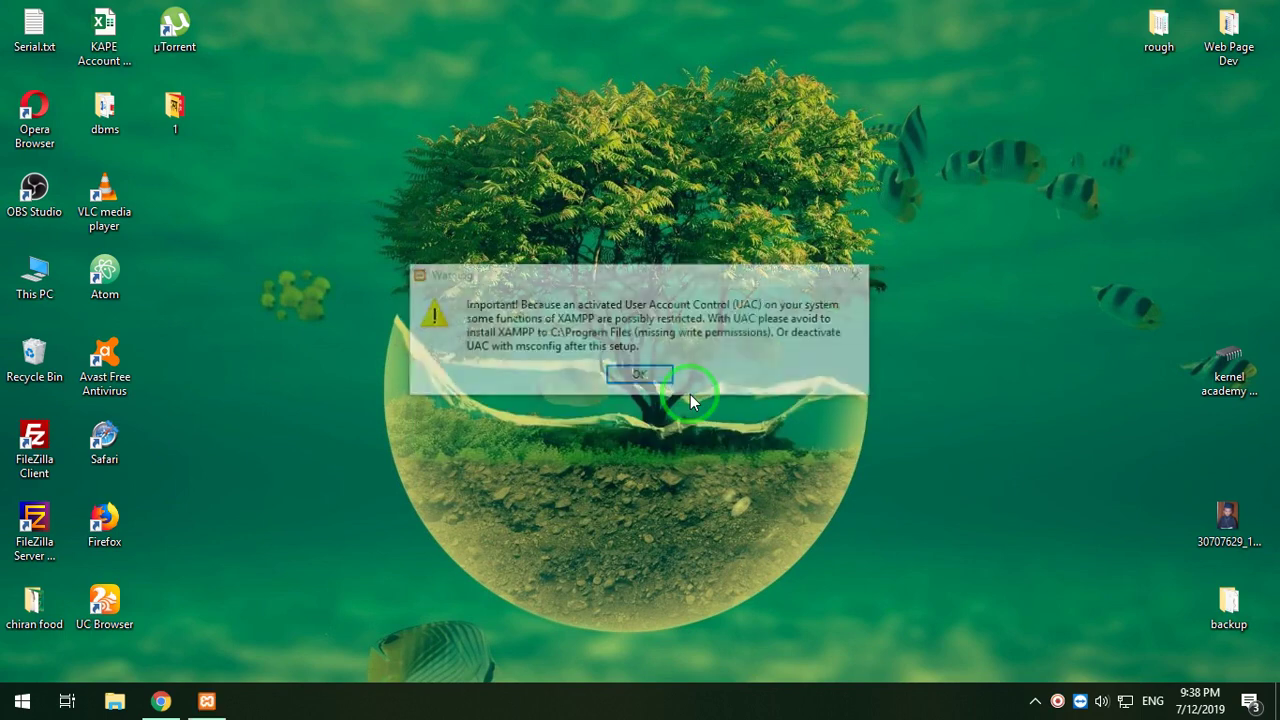
Acknowledge the UAC warning and proceed through the XAMPP setup with all server and language components selected
left_click(646, 376)
left_click(760, 535)
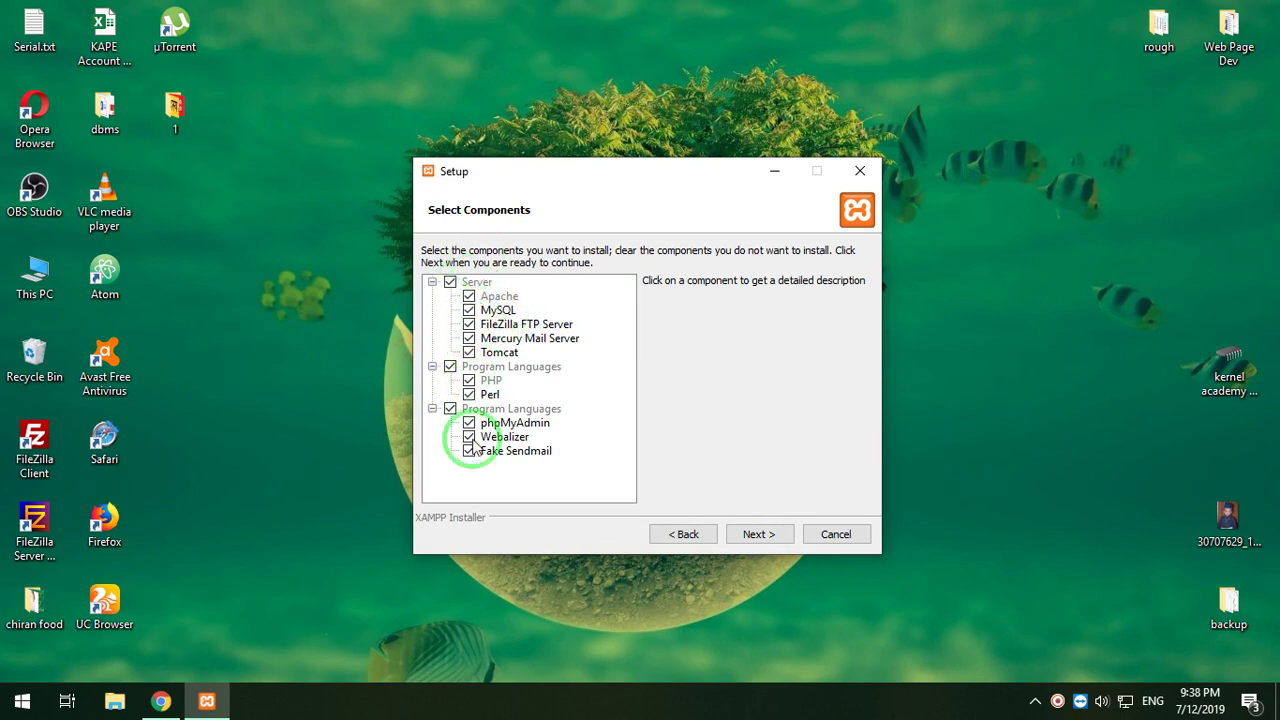
left_click(756, 534)
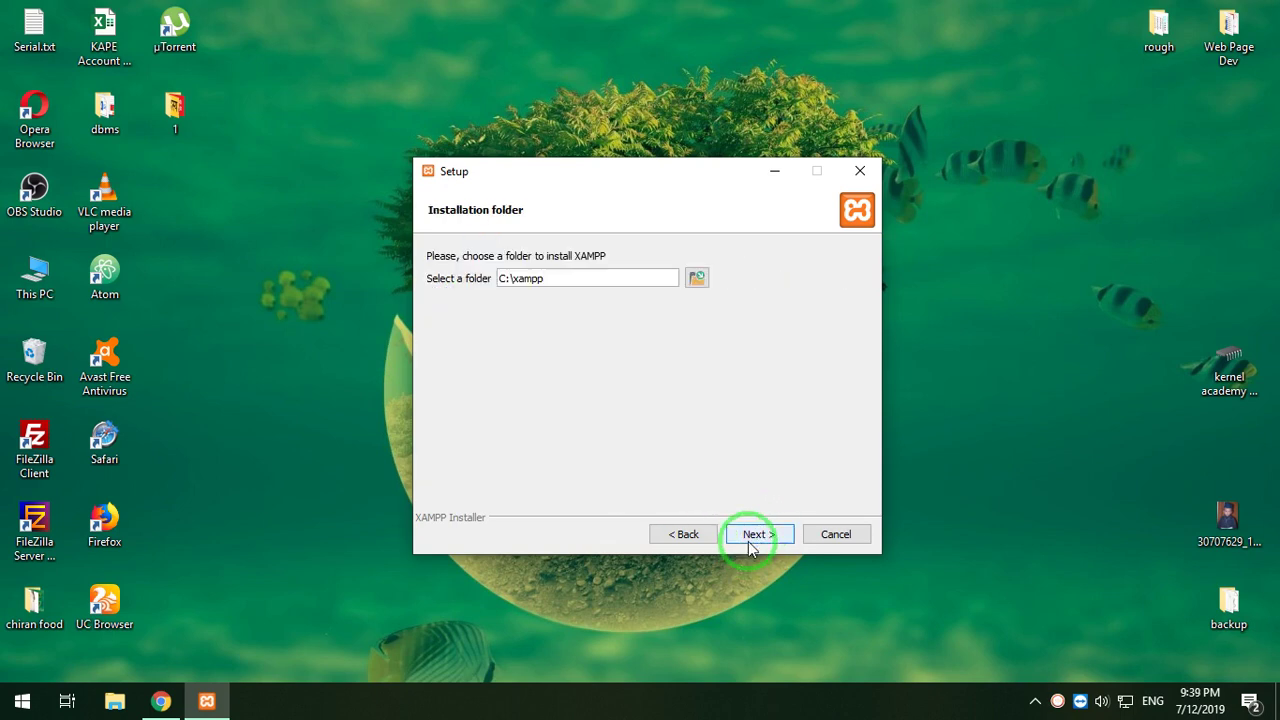
Browse for a different XAMPP installation folder and go to the TCA (E:) drive
left_click_drag(591, 277, 434, 286)
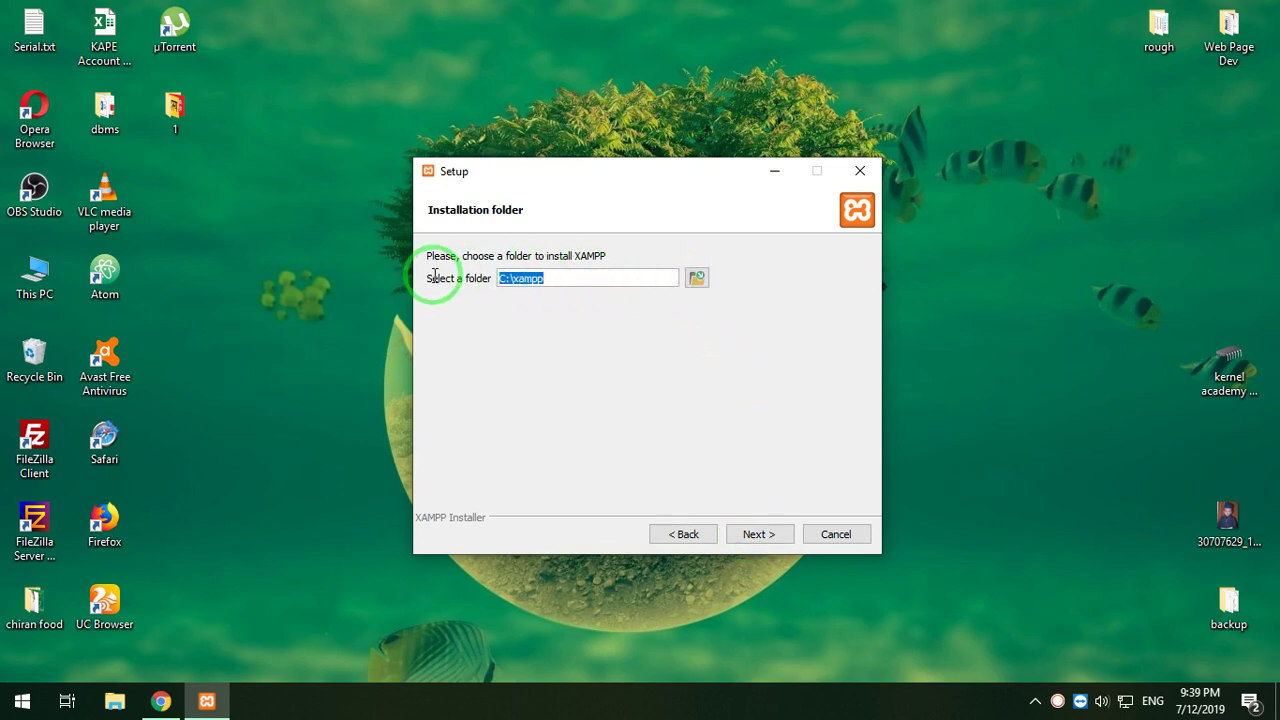
left_click_drag(571, 277, 460, 285)
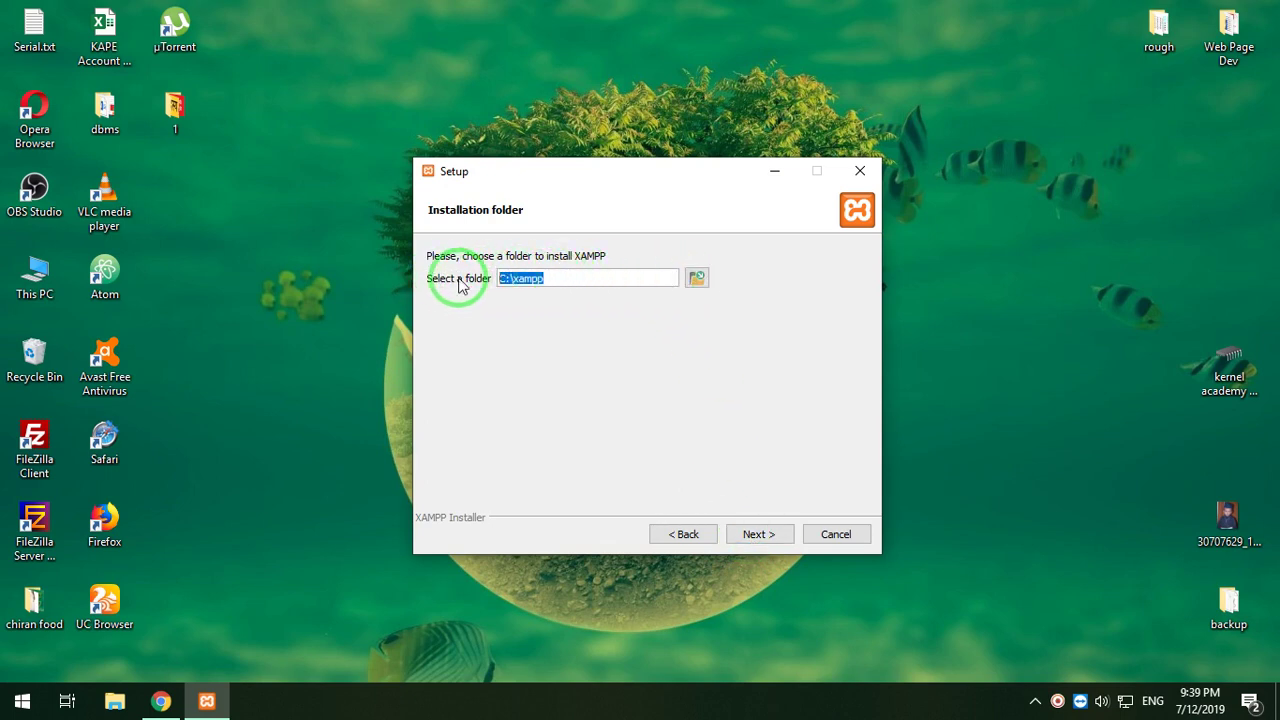
left_click(545, 283)
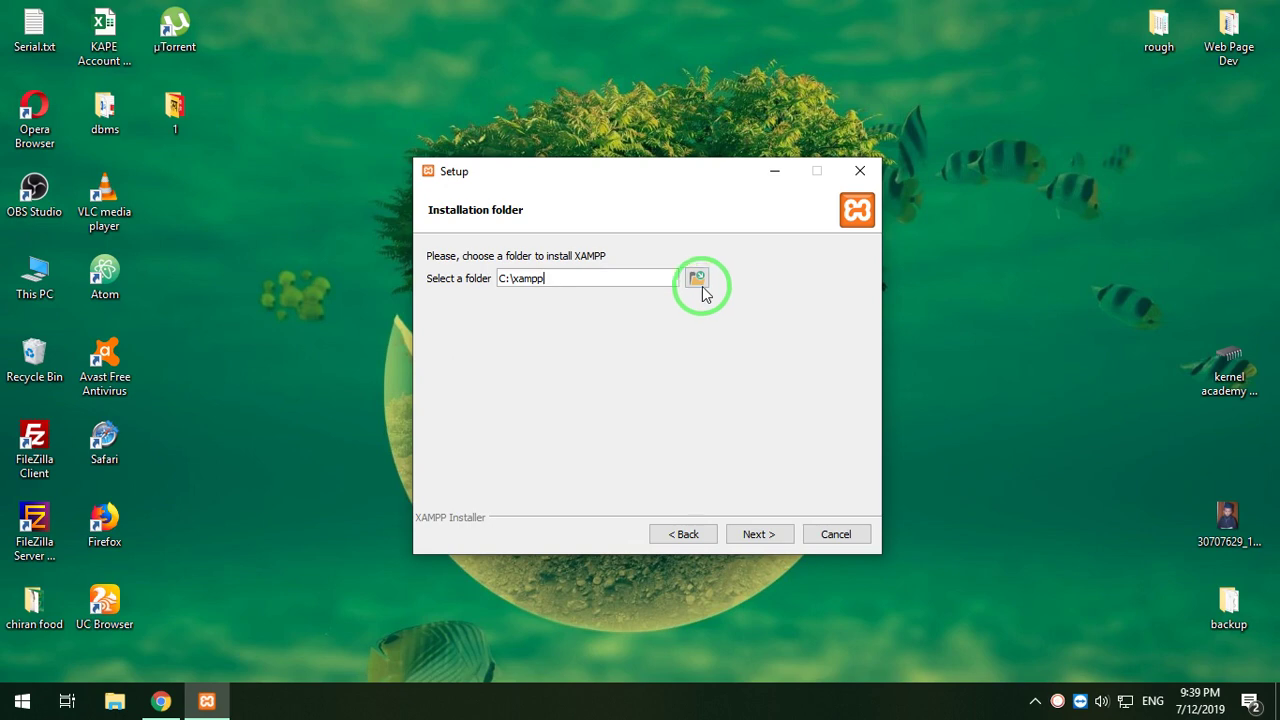
left_click(698, 280)
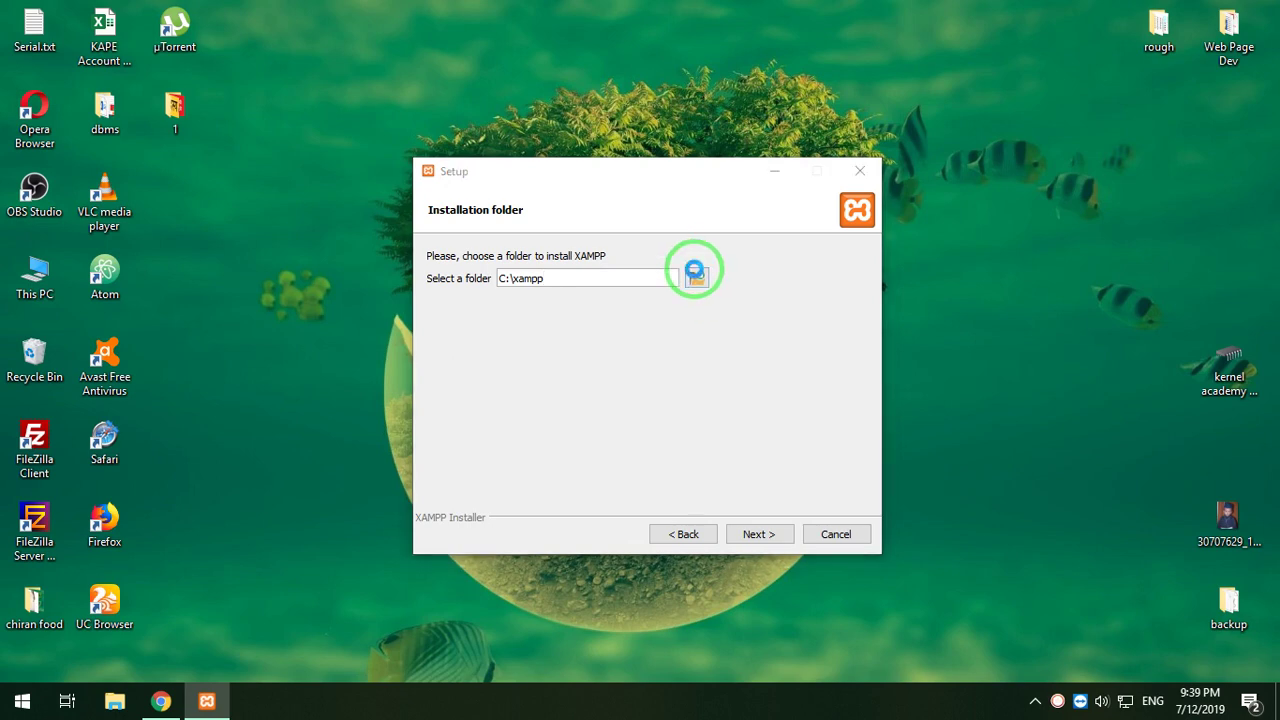
scroll(480, 420, "down", 3)
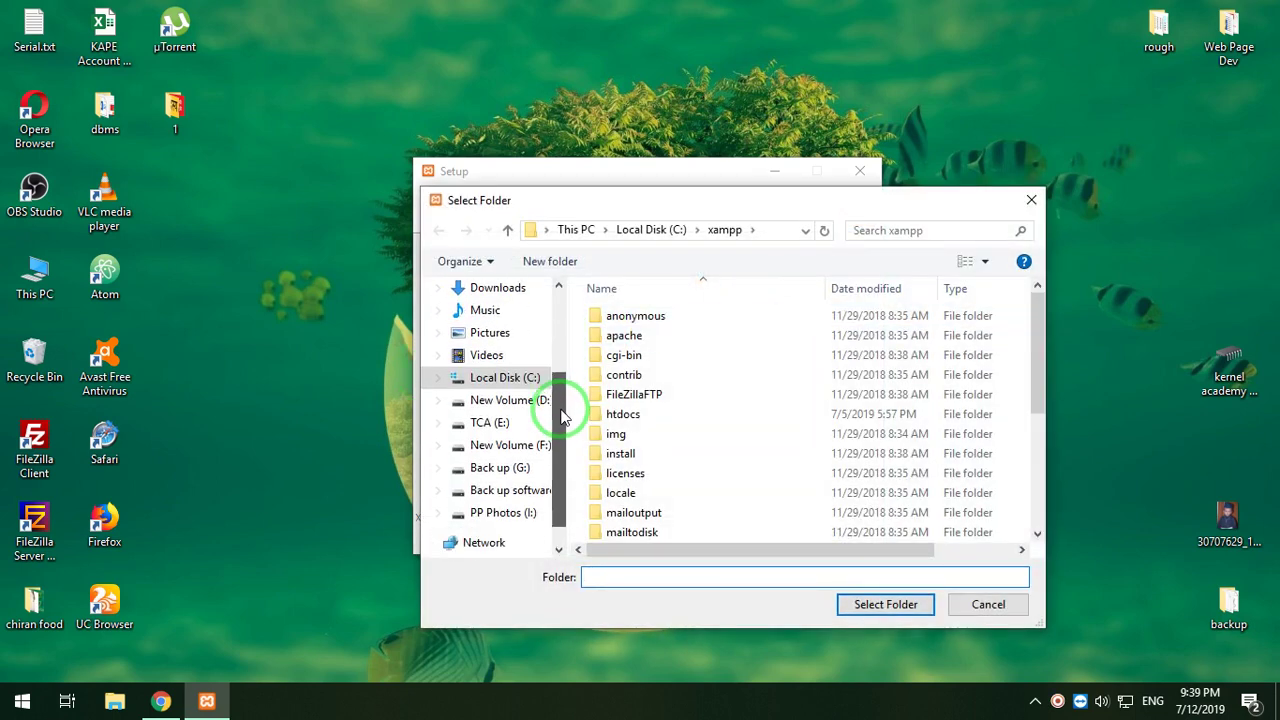
left_click(487, 400)
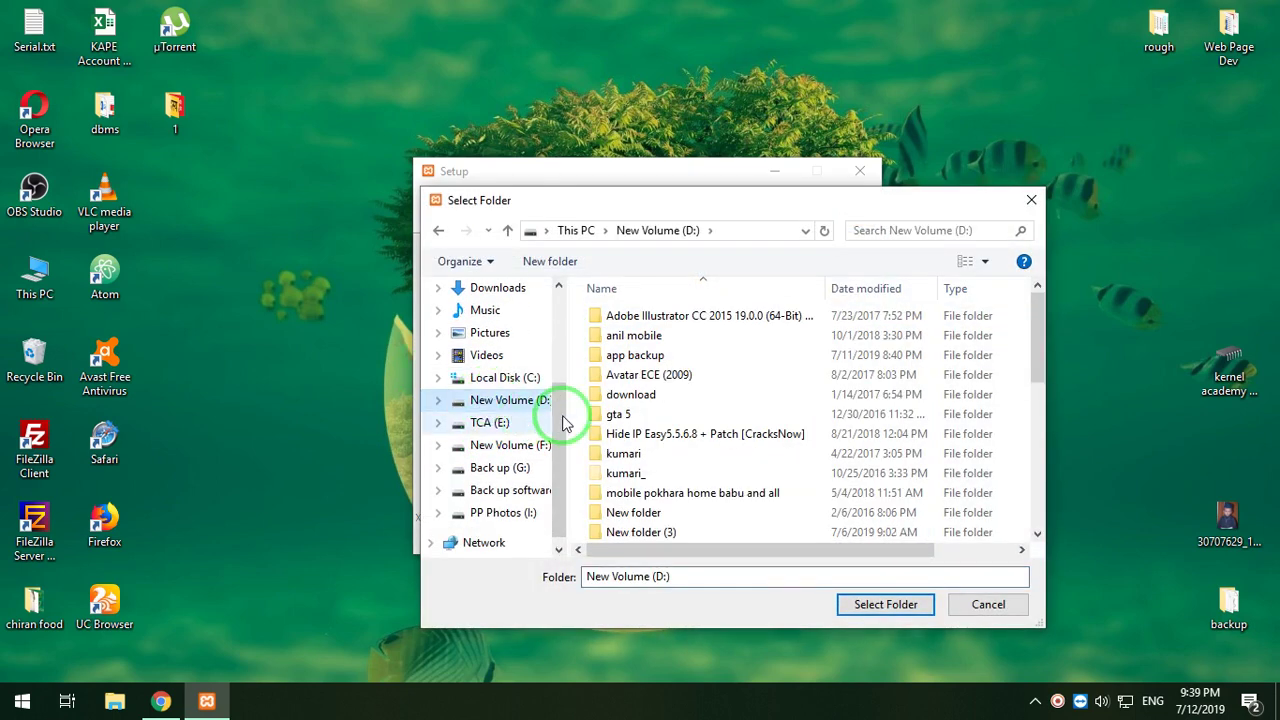
scroll(714, 440, "down", 5)
scroll(525, 475, "down", 3)
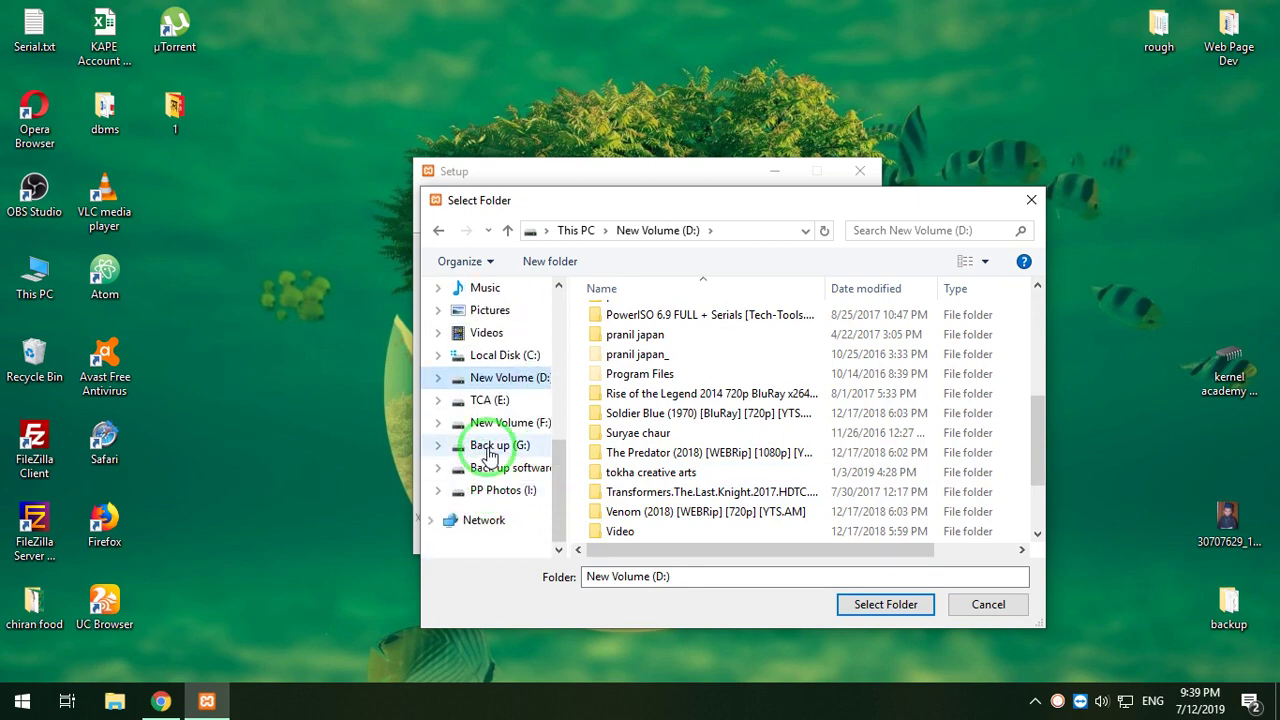
left_click(487, 405)
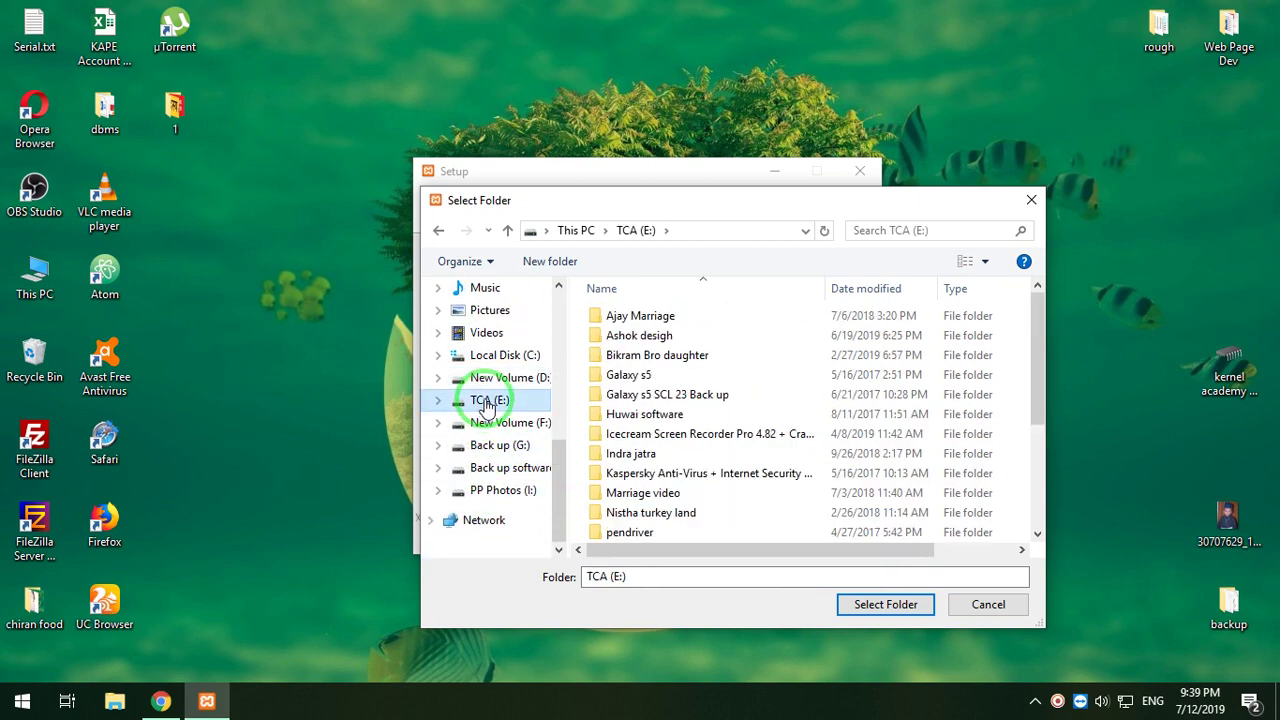
scroll(738, 445, "down", 3)
scroll(738, 452, "up", 3)
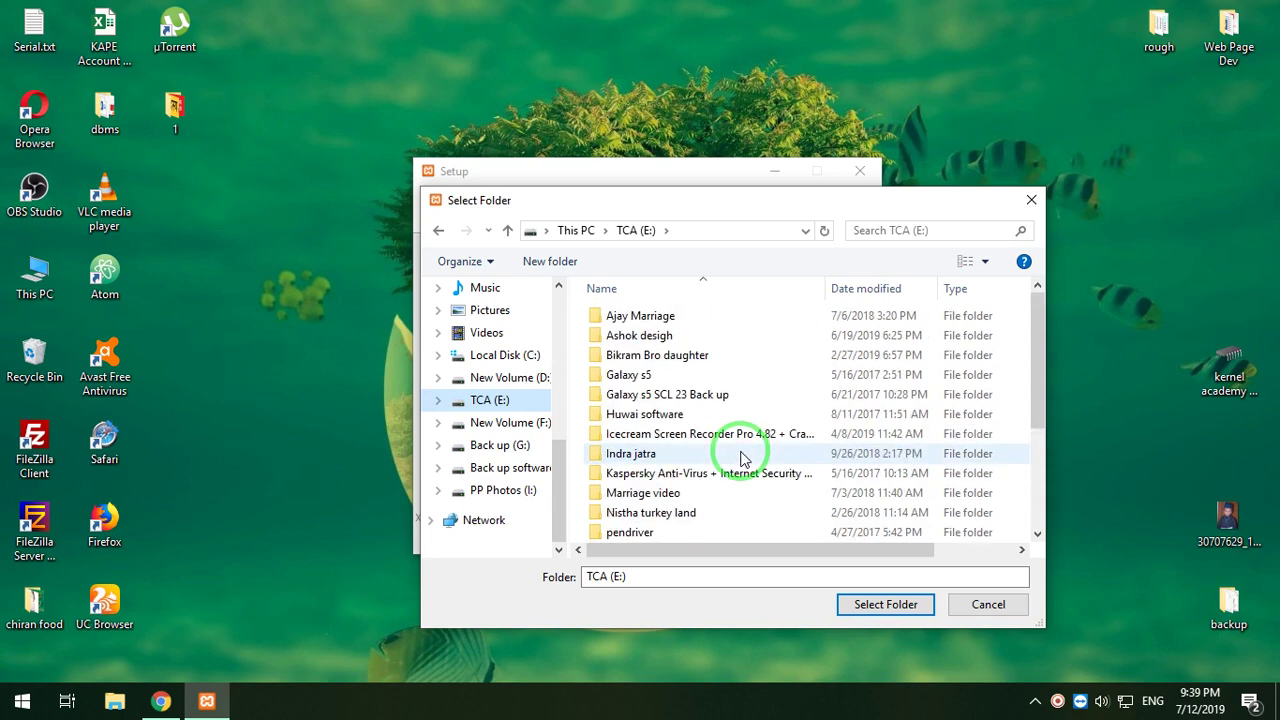
Create a folder named site on the E: drive and choose it as the installation folder
left_click(553, 265)
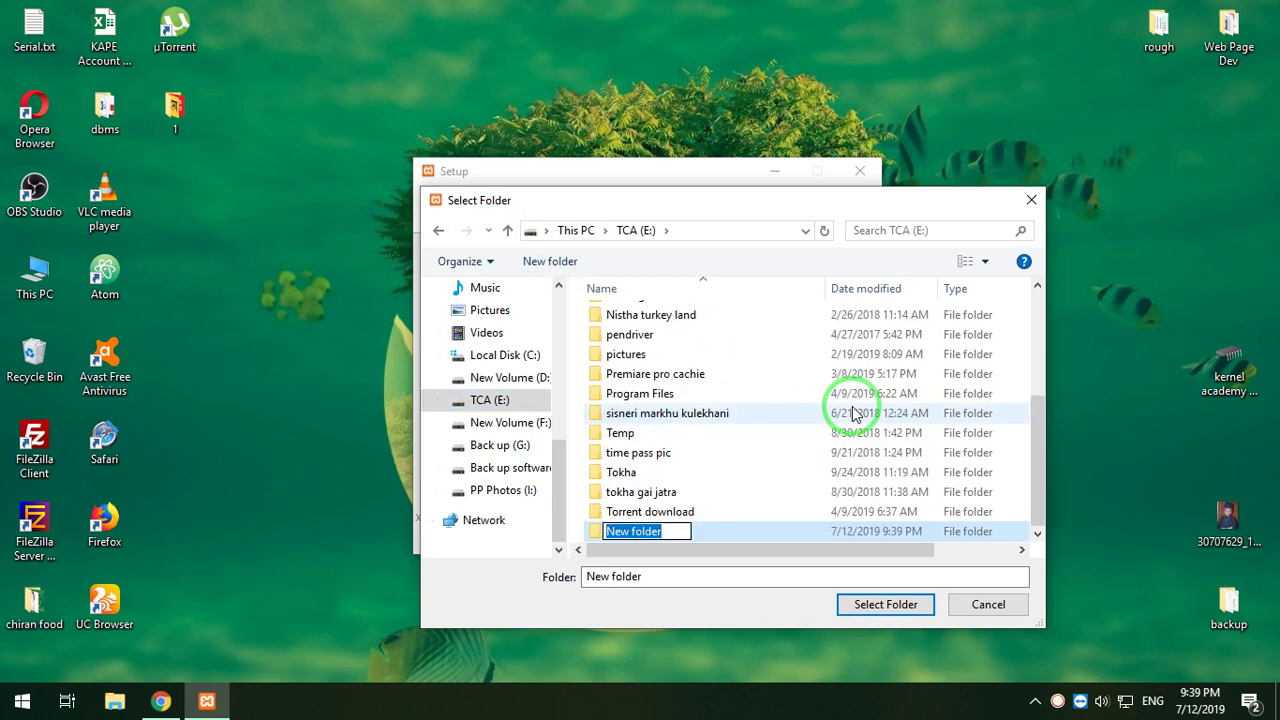
type("site")
key("Return")
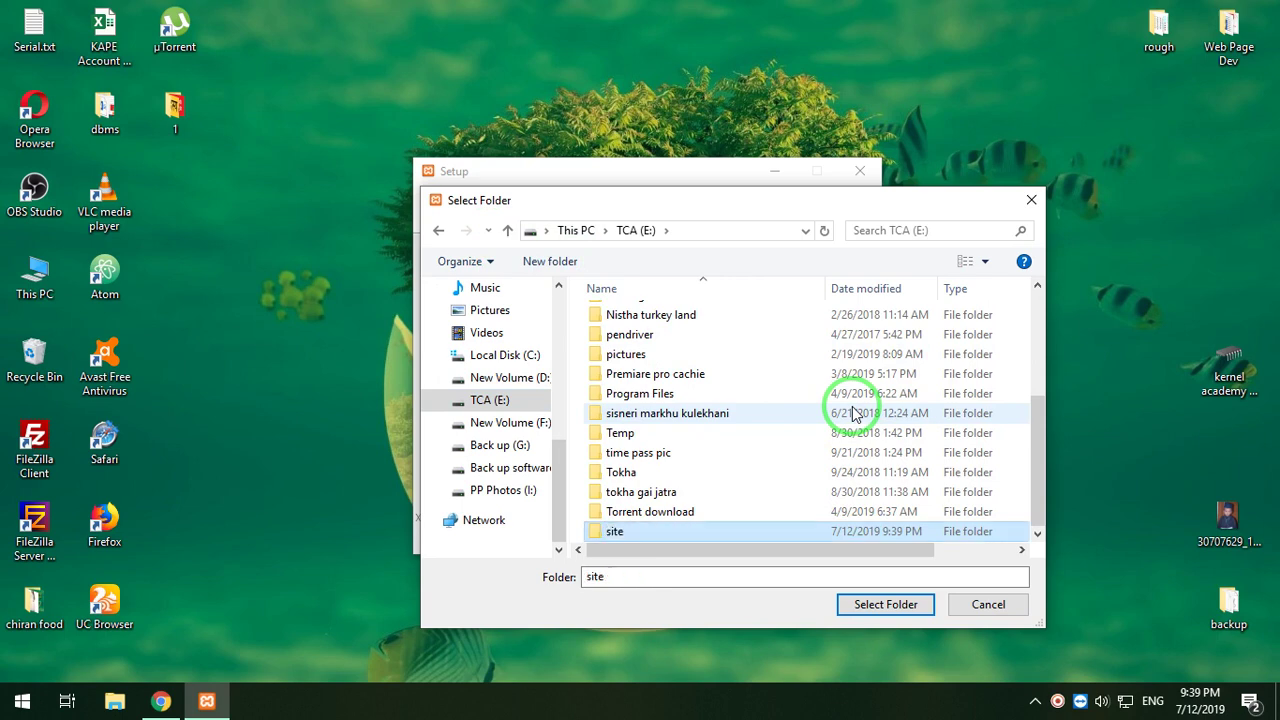
left_click(884, 604)
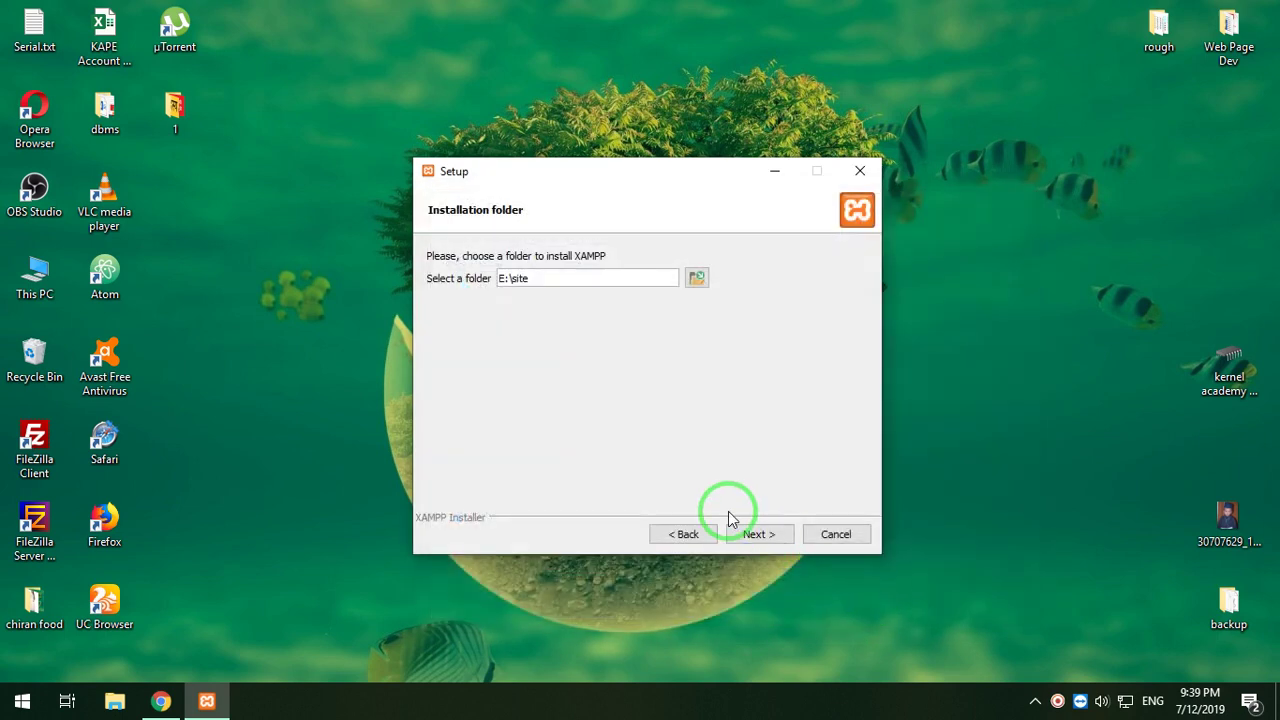
Start the XAMPP installation, open the Bitnami page in Google Chrome when asked, and minimize the browser
left_click(765, 537)
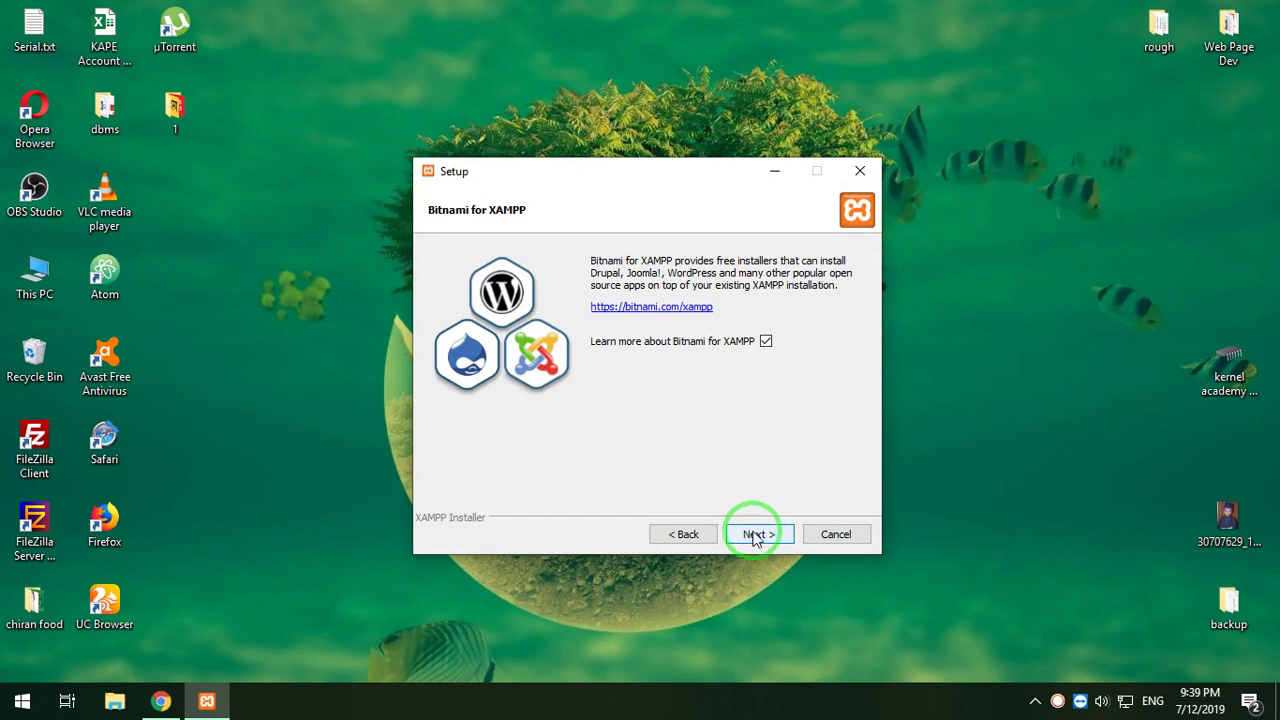
left_click(757, 536)
left_click(754, 536)
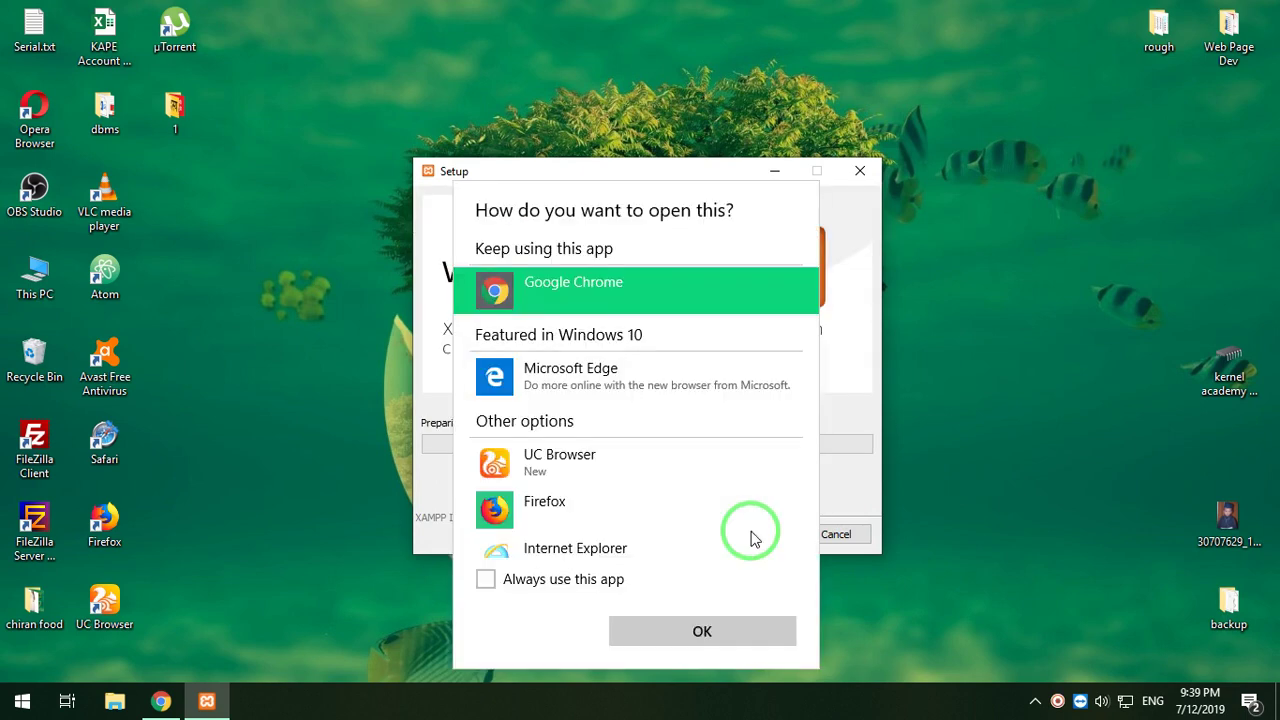
left_click(720, 637)
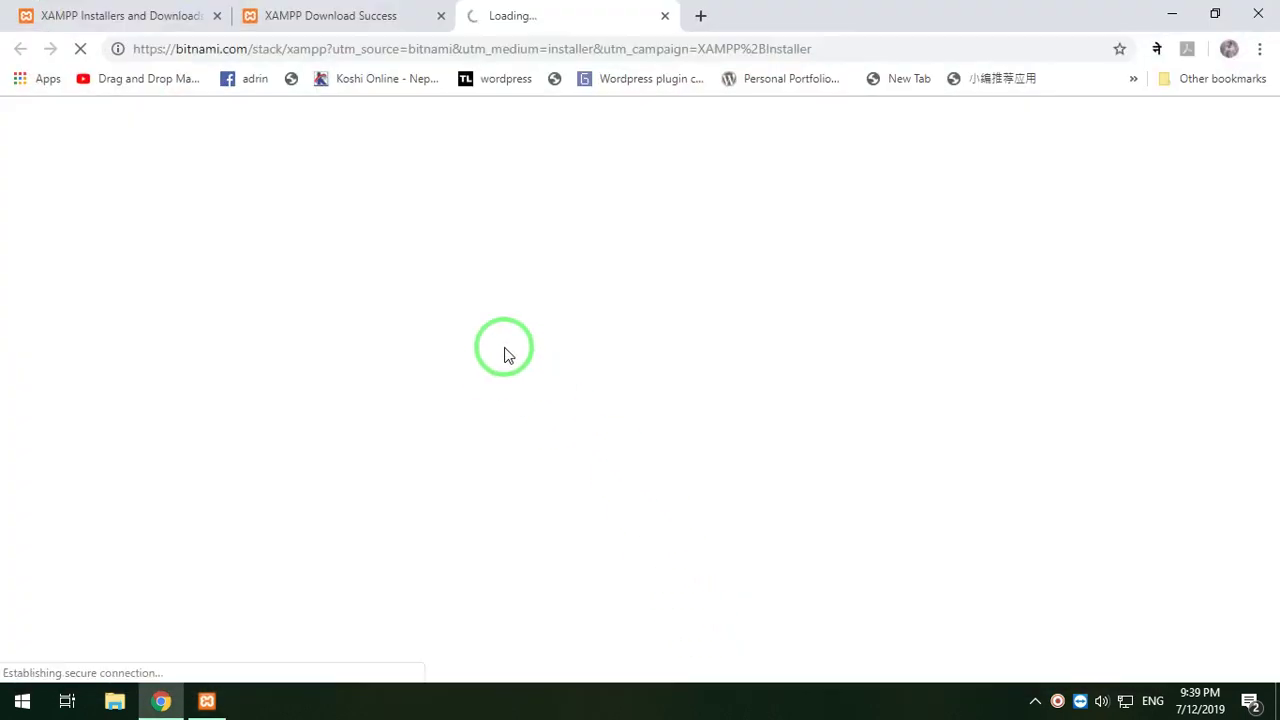
left_click(1174, 12)
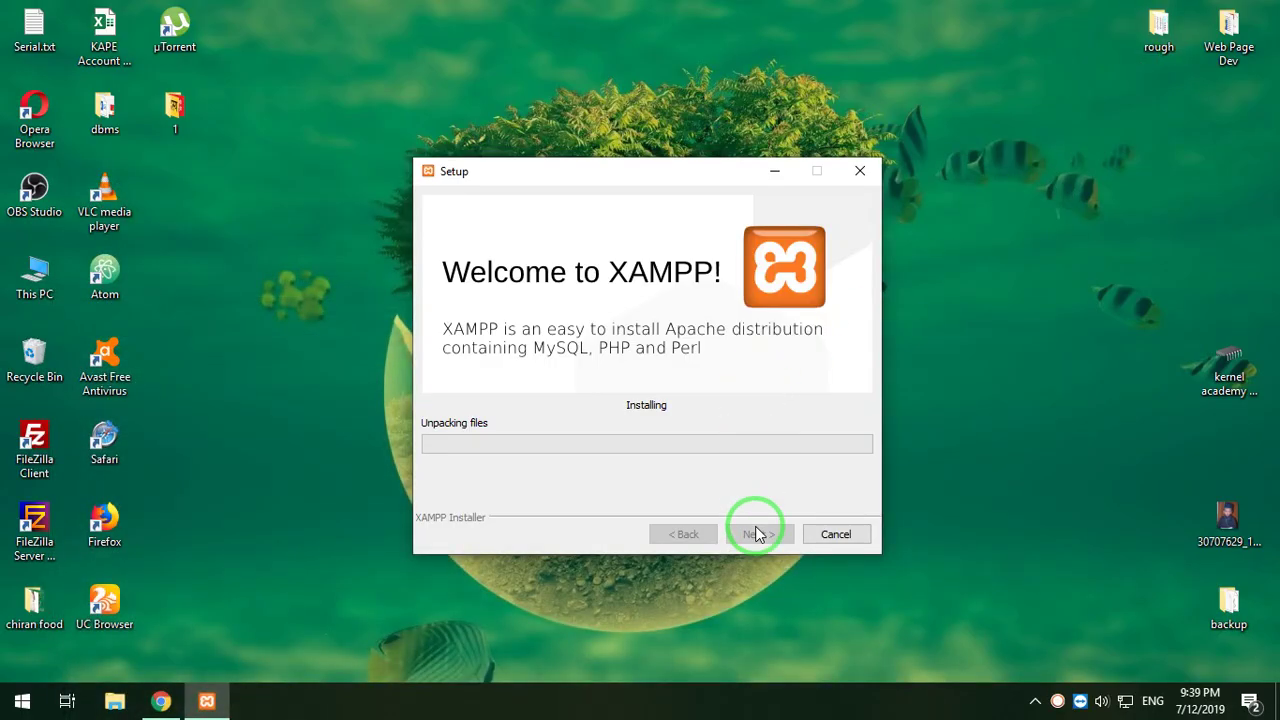
left_click_drag(648, 180, 415, 143)
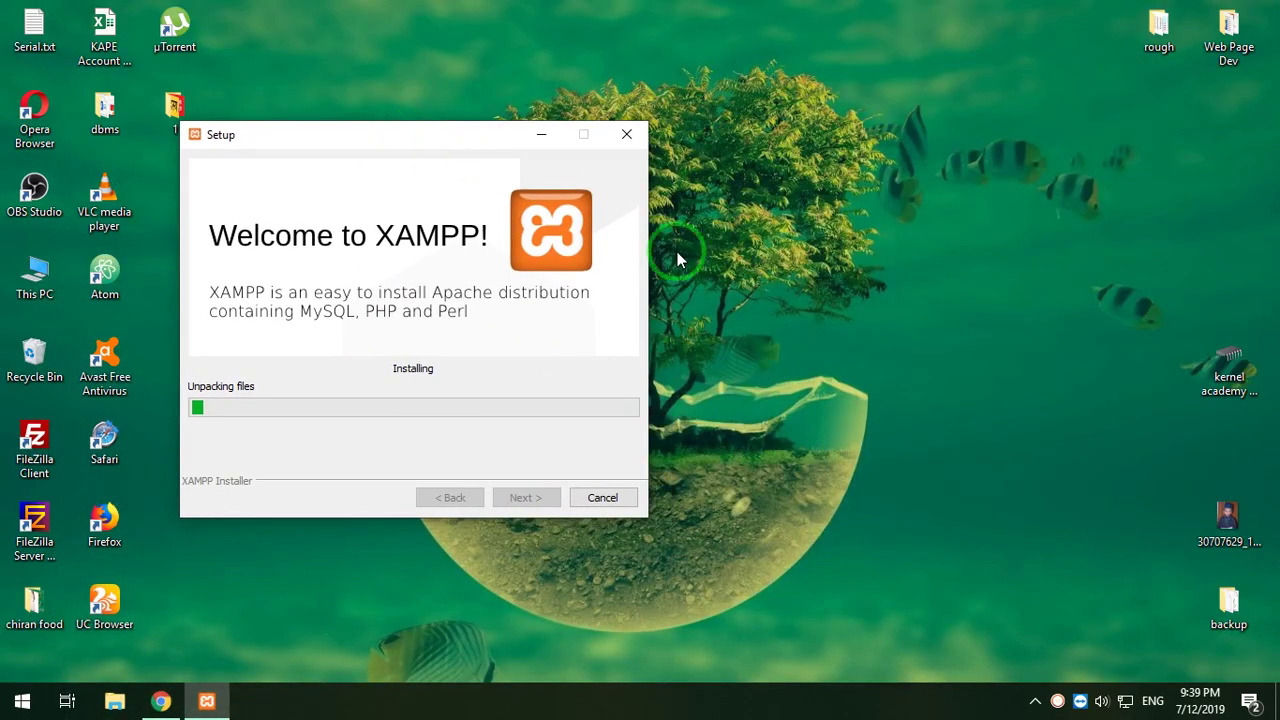
right_click(850, 272)
left_click(873, 330)
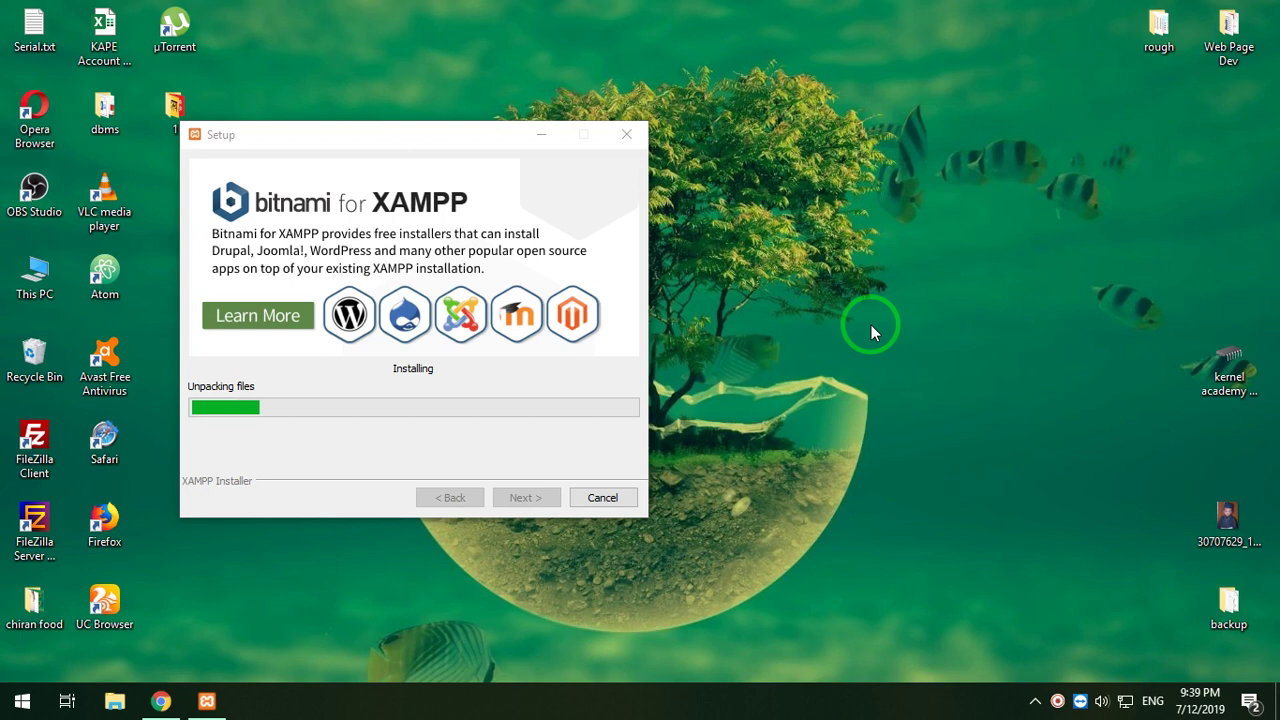
left_click_drag(487, 148, 605, 125)
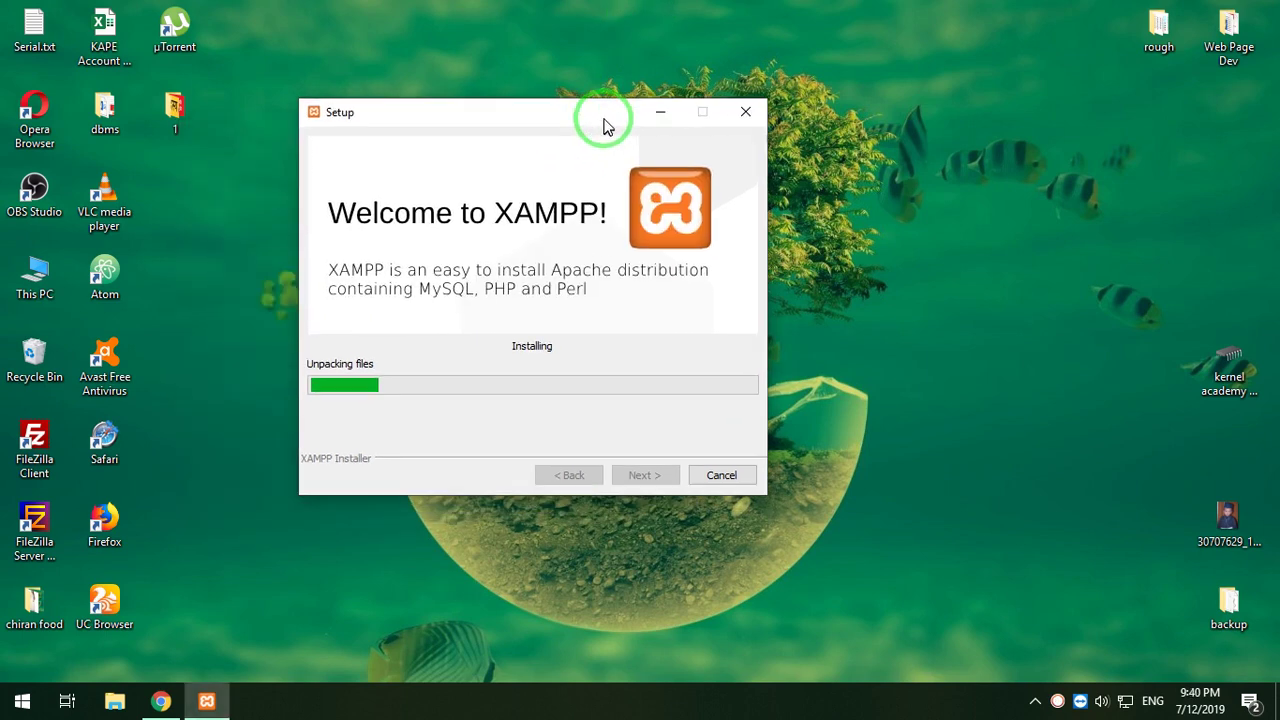
right_click(266, 216)
left_click(305, 275)
right_click(218, 237)
left_click(263, 288)
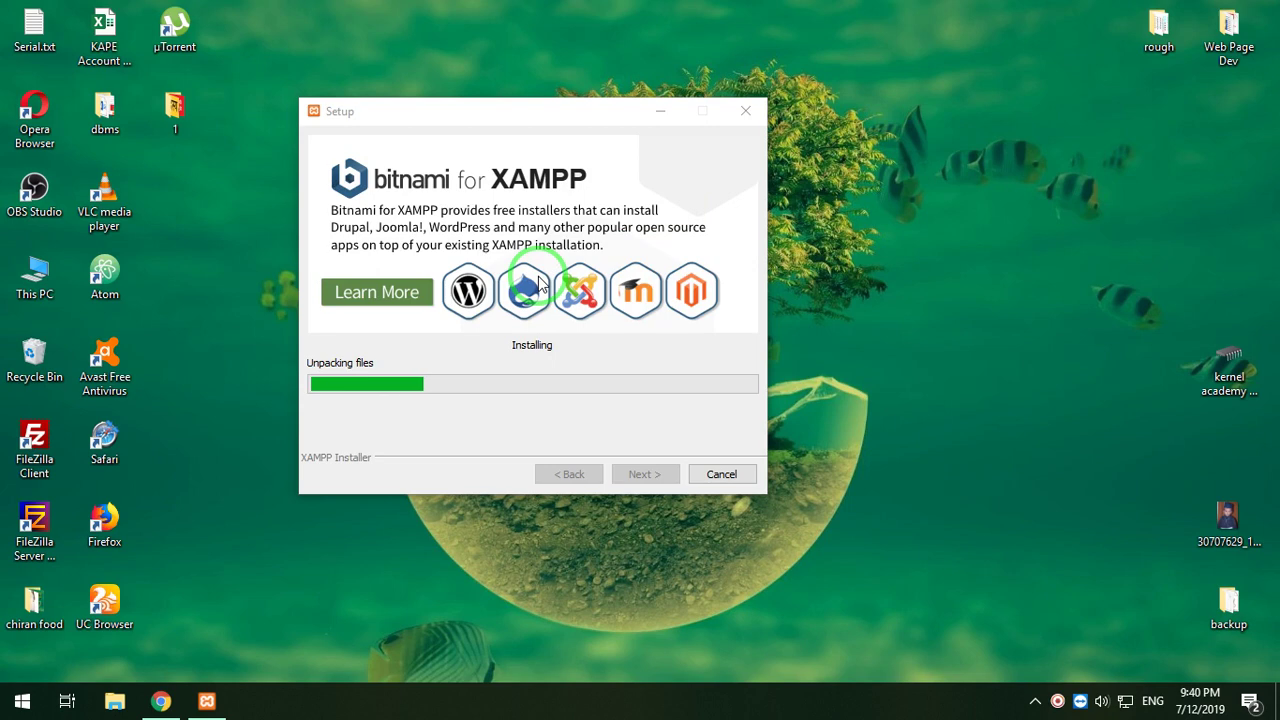
left_click_drag(502, 119, 703, 115)
right_click(266, 230)
left_click(300, 286)
right_click(277, 236)
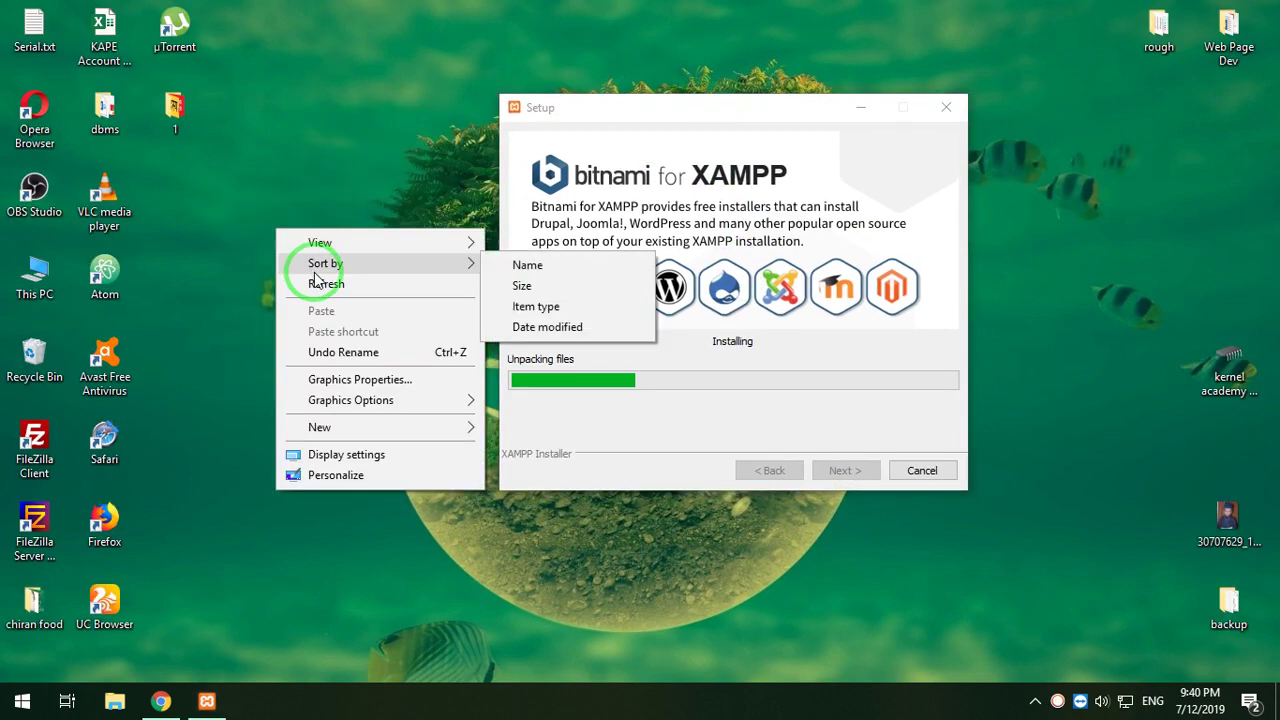
left_click(314, 283)
left_click_drag(618, 110, 767, 63)
right_click(392, 160)
left_click(434, 217)
right_click(483, 121)
left_click(540, 177)
right_click(408, 126)
left_click(440, 178)
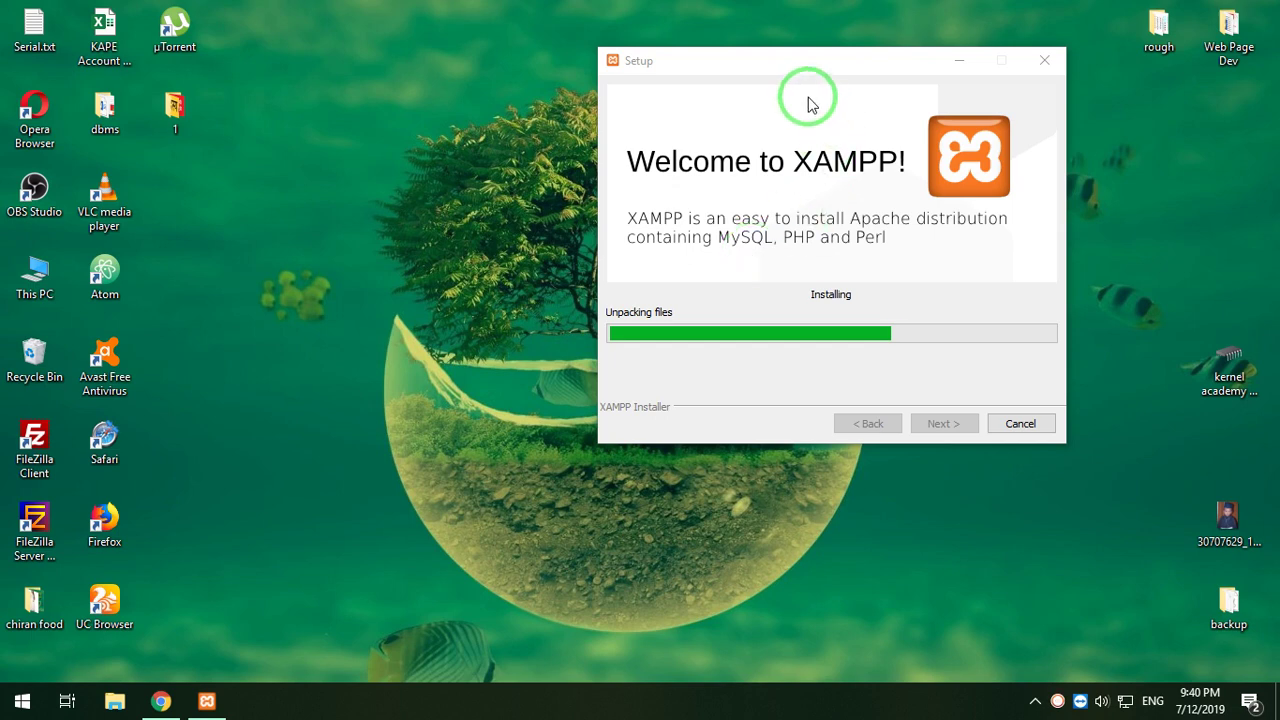
left_click_drag(842, 71, 665, 133)
right_click(616, 80)
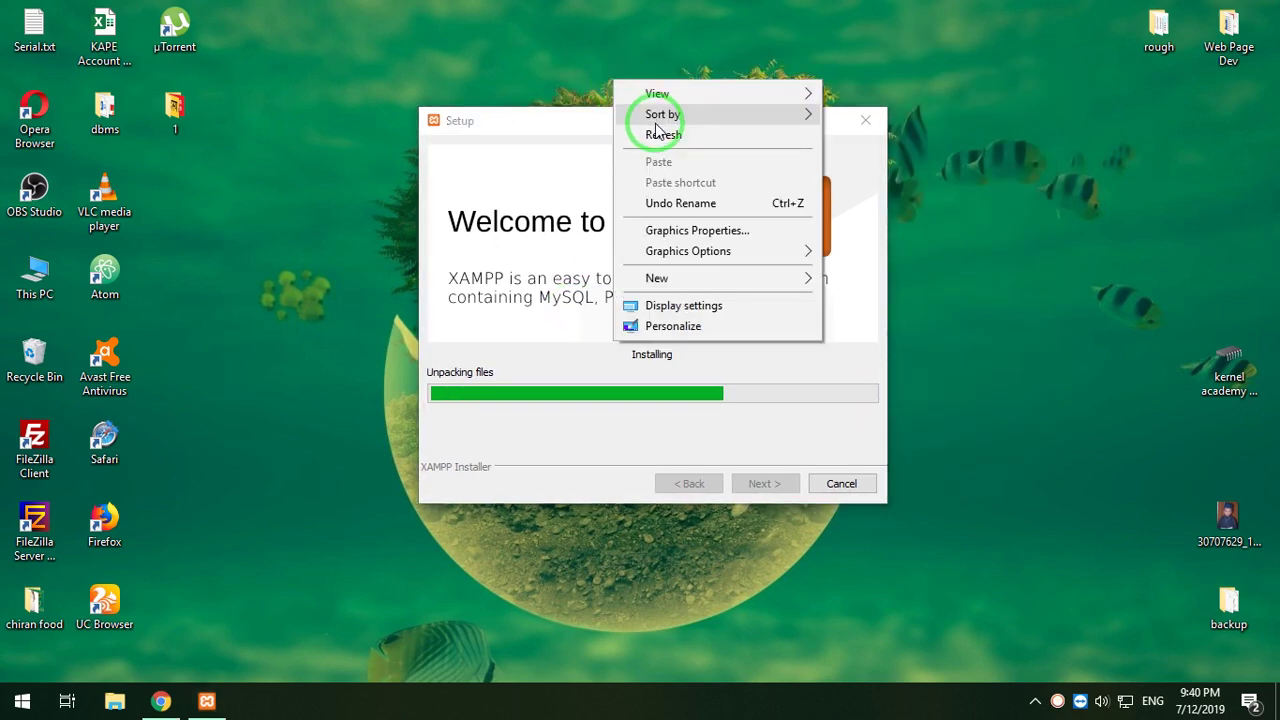
left_click(657, 134)
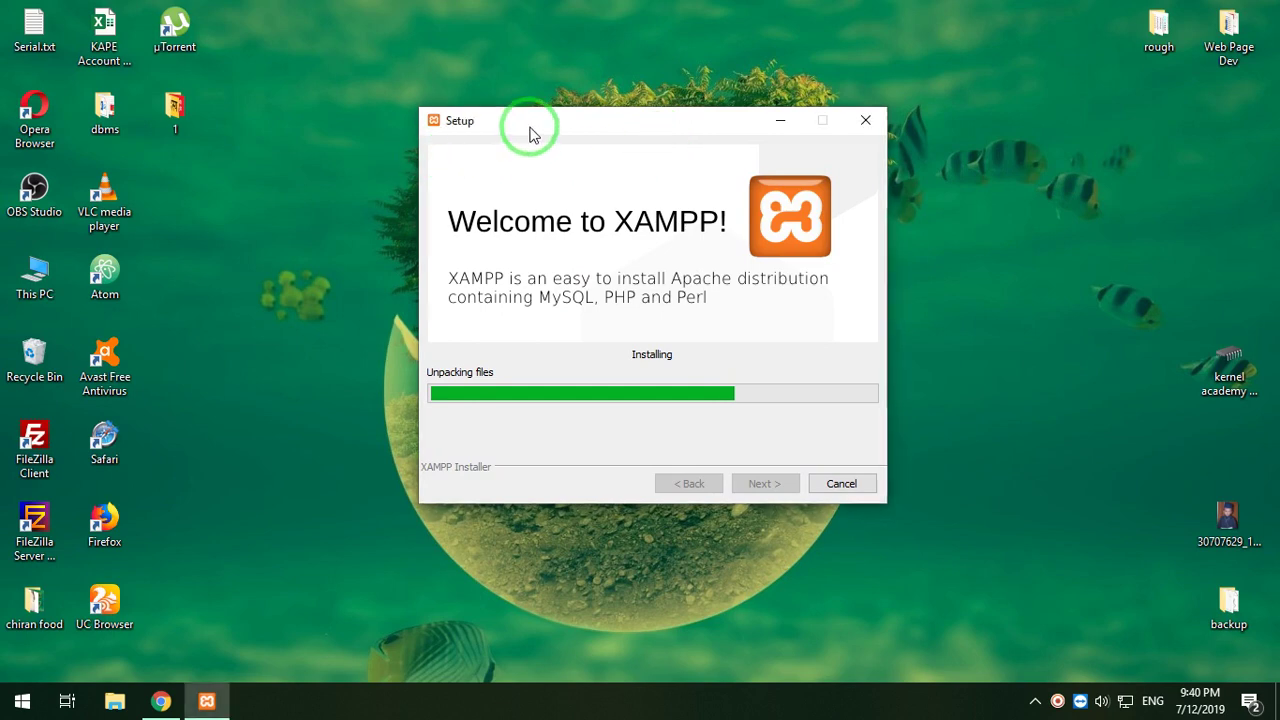
left_click_drag(529, 134, 682, 103)
right_click(445, 200)
left_click(490, 249)
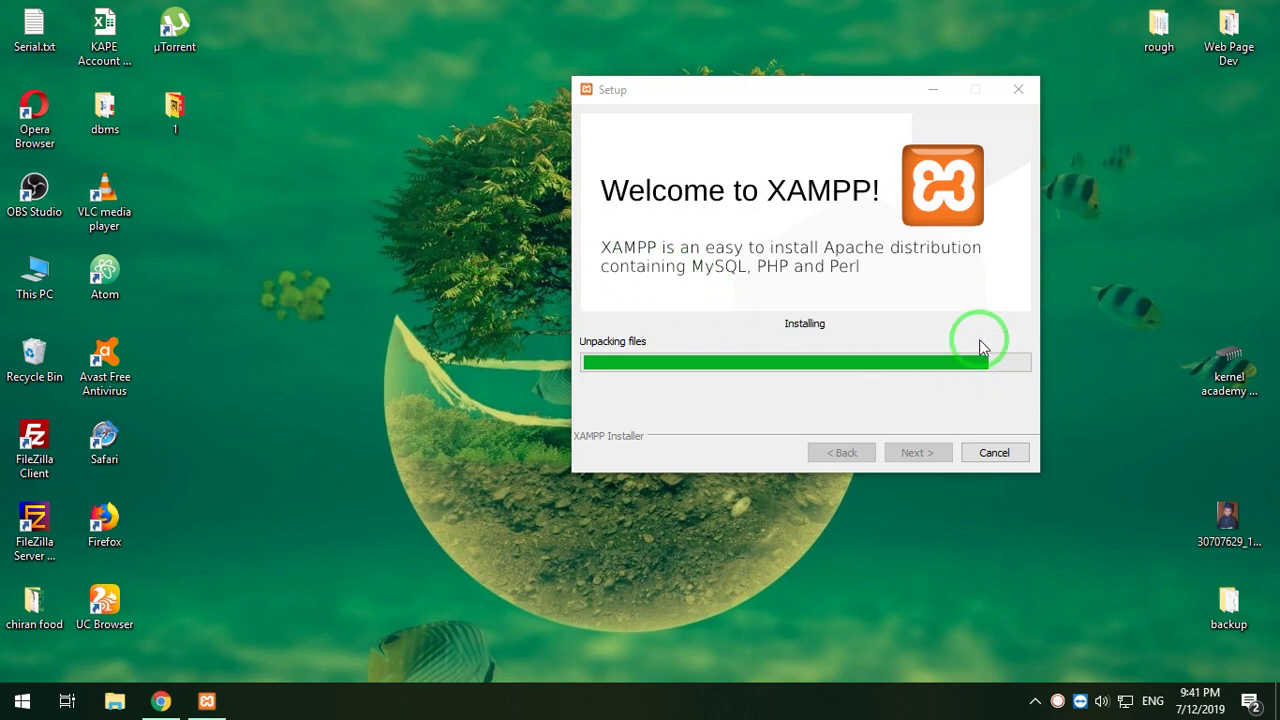
left_click_drag(861, 104, 437, 180)
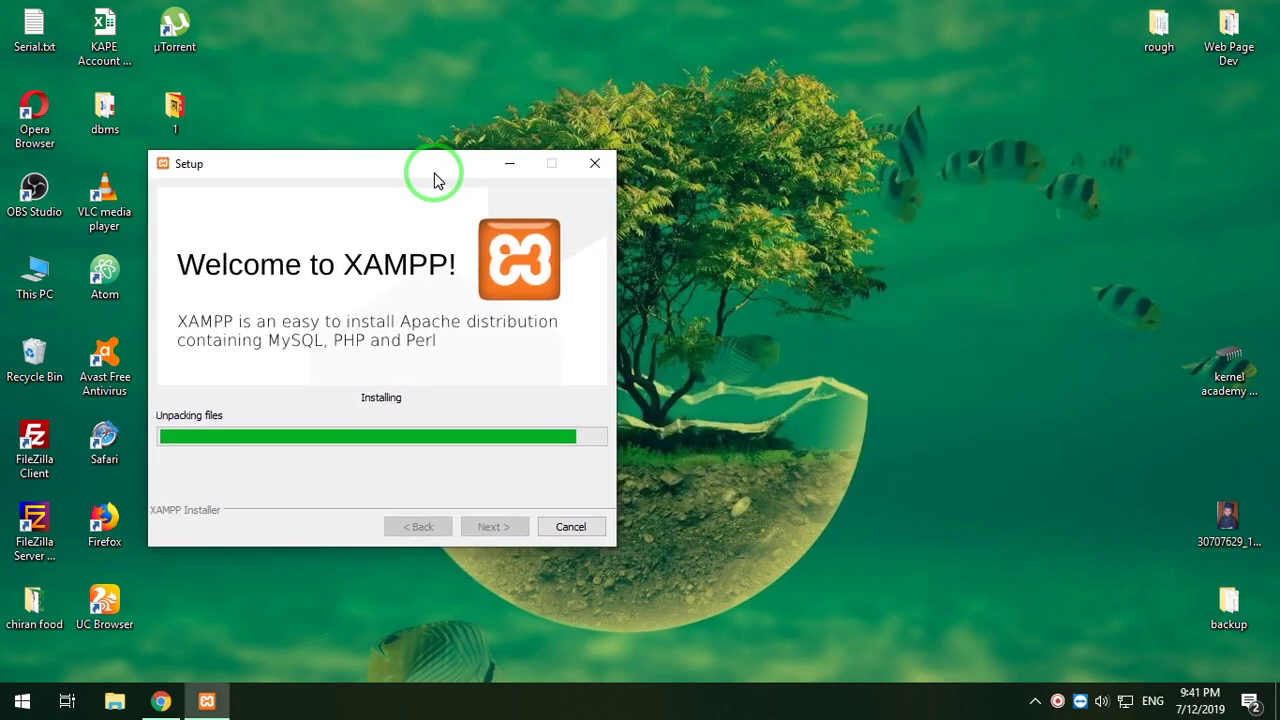
right_click(792, 231)
left_click(826, 294)
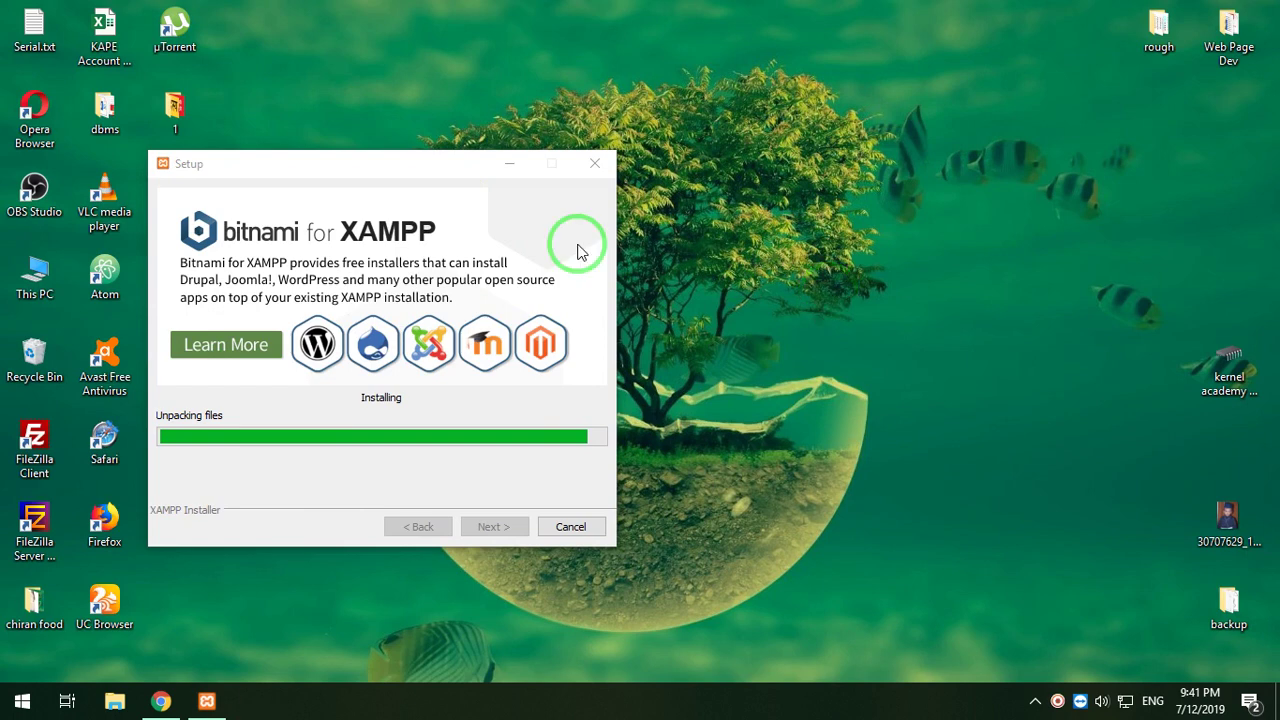
left_click_drag(409, 164, 623, 130)
right_click(325, 244)
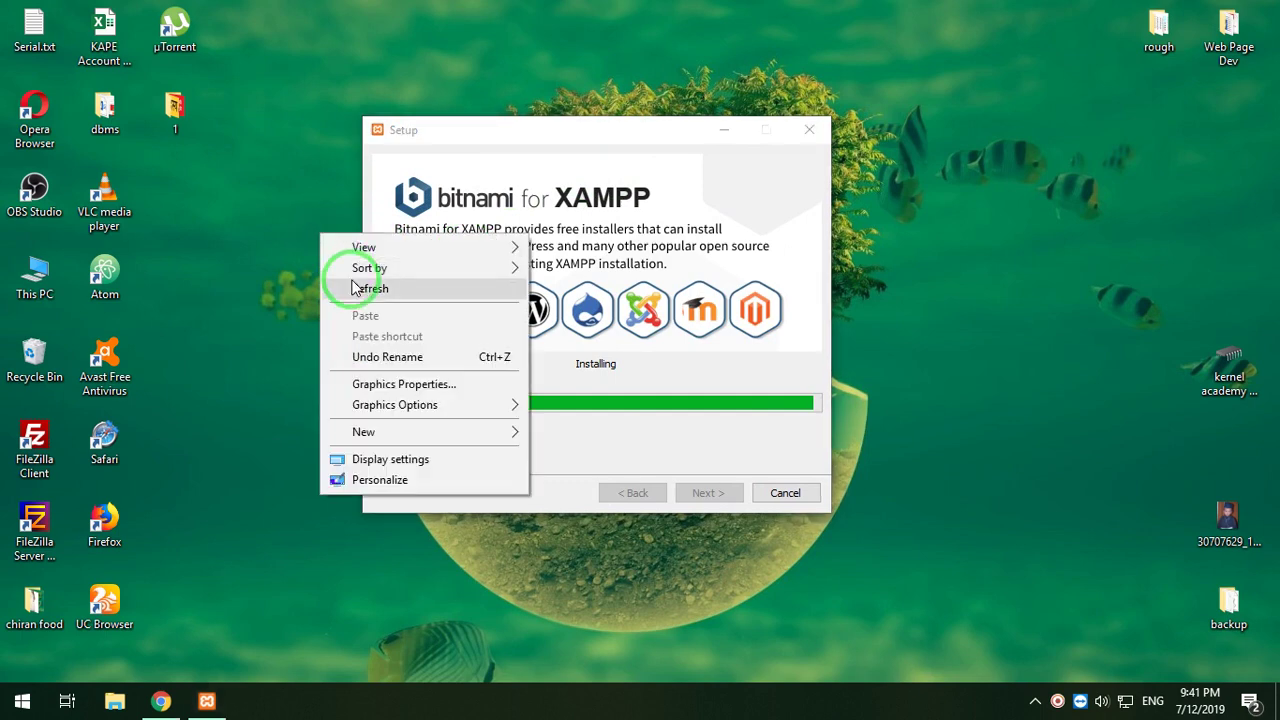
left_click(352, 287)
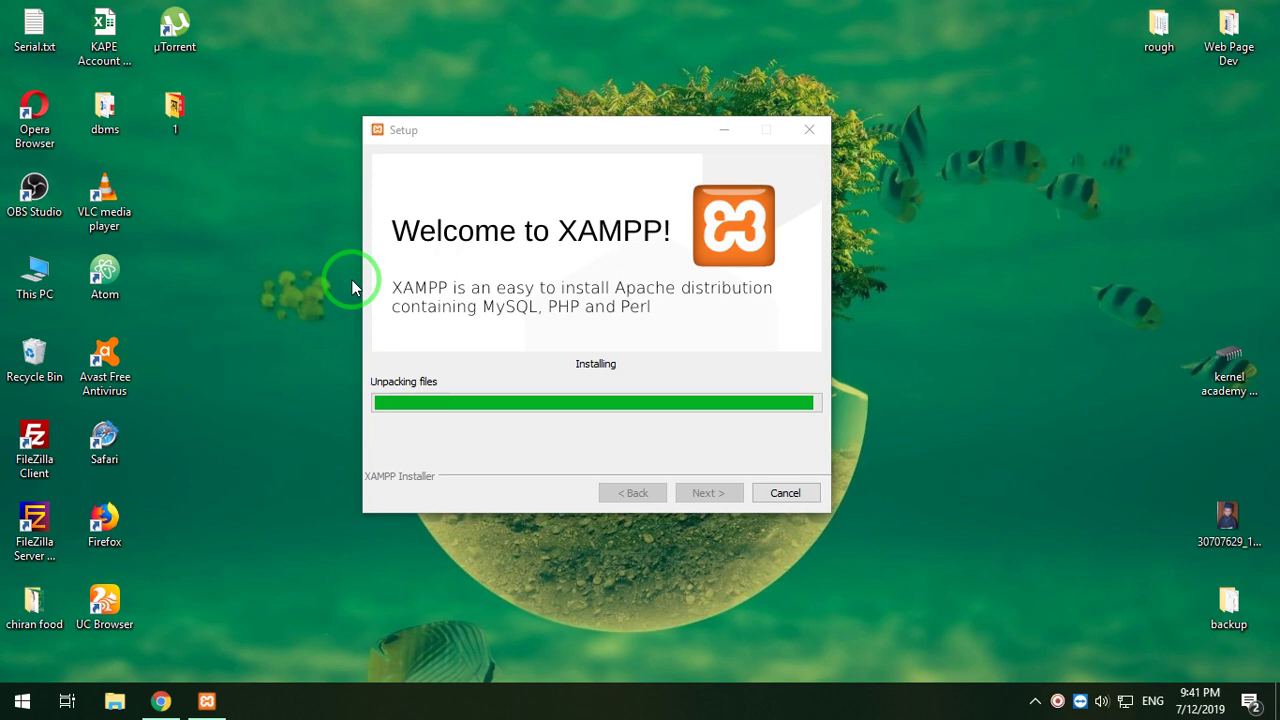
right_click(1034, 296)
left_click(1061, 350)
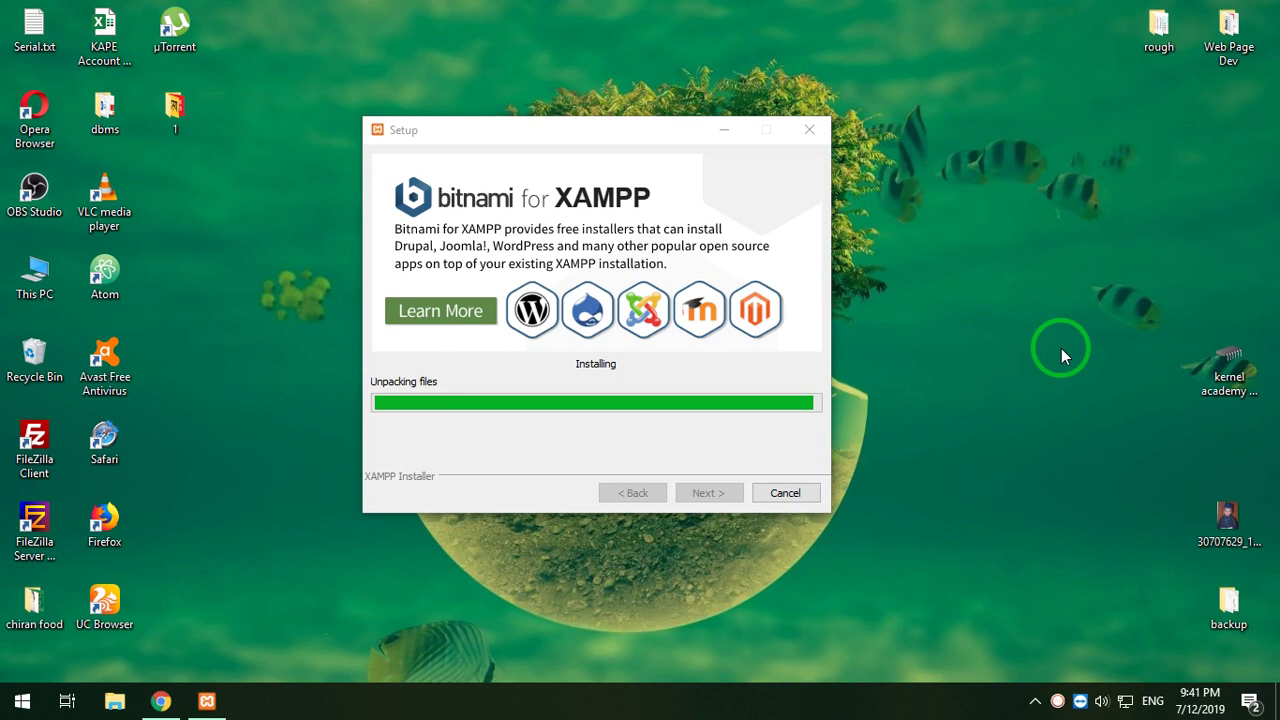
right_click(977, 287)
left_click(1003, 349)
right_click(971, 299)
left_click(1003, 352)
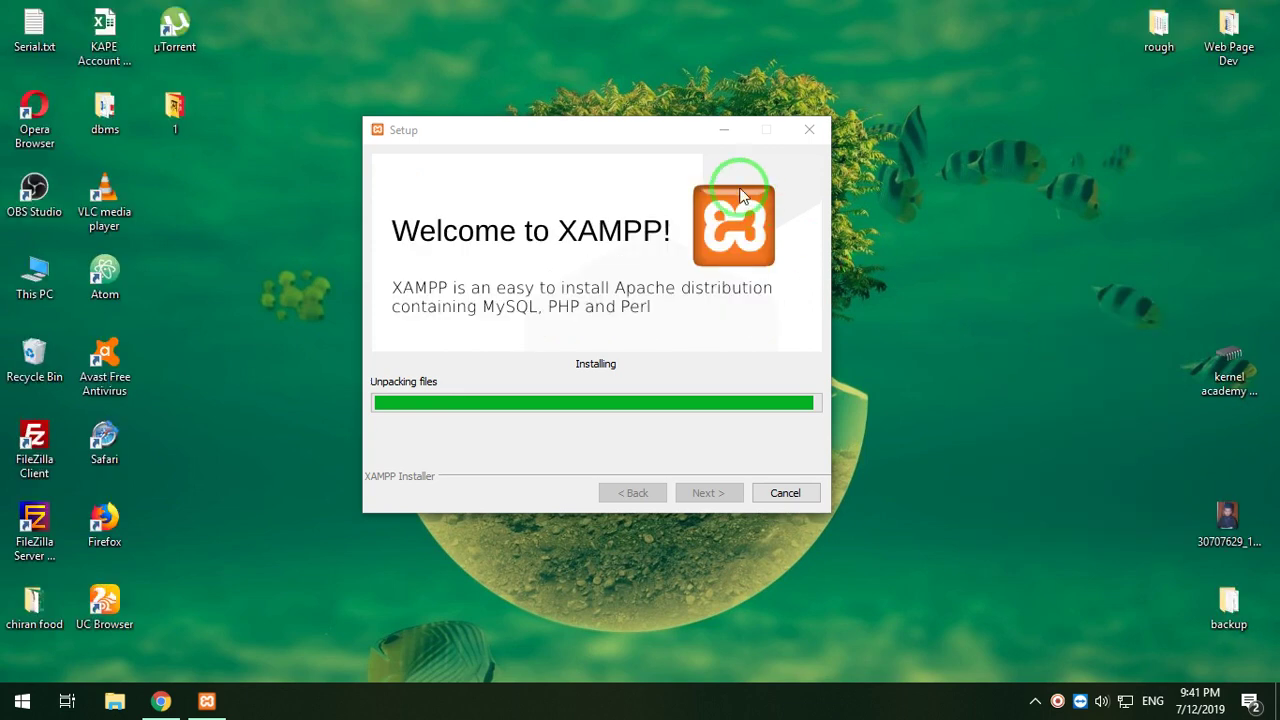
left_click_drag(664, 141, 478, 133)
right_click(674, 193)
left_click(746, 252)
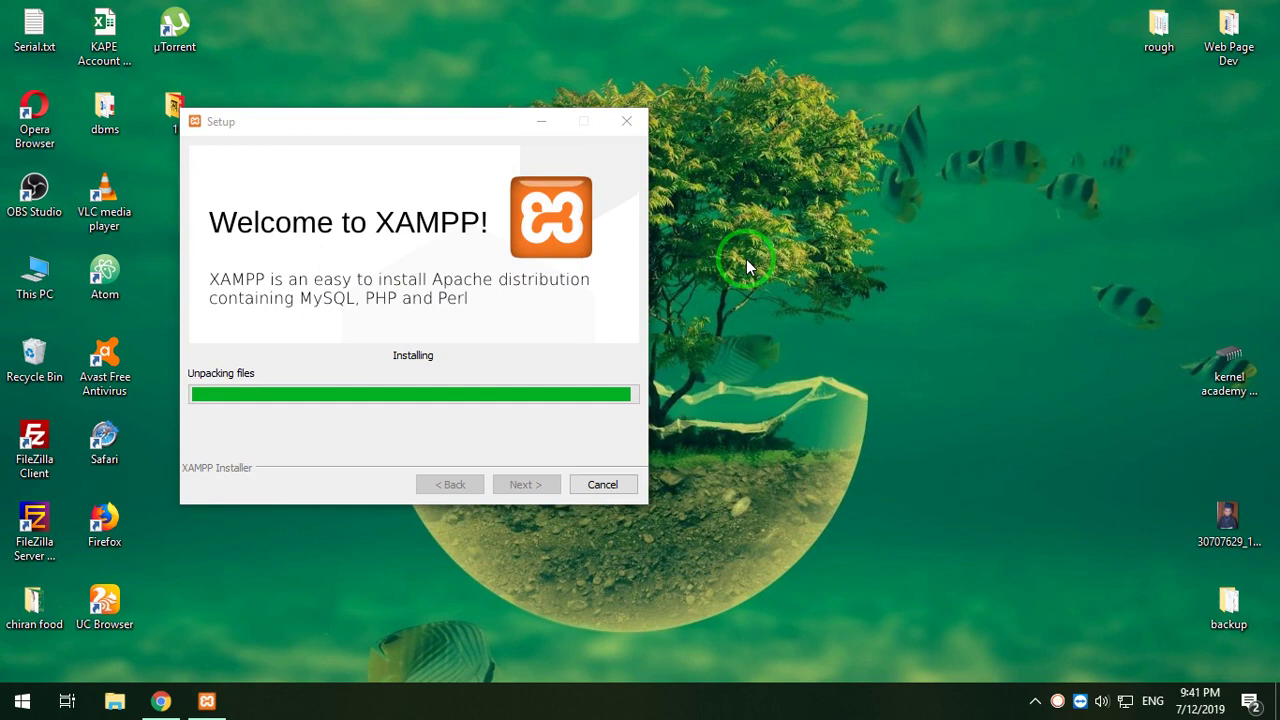
left_click_drag(443, 120, 663, 125)
right_click(300, 251)
left_click(340, 304)
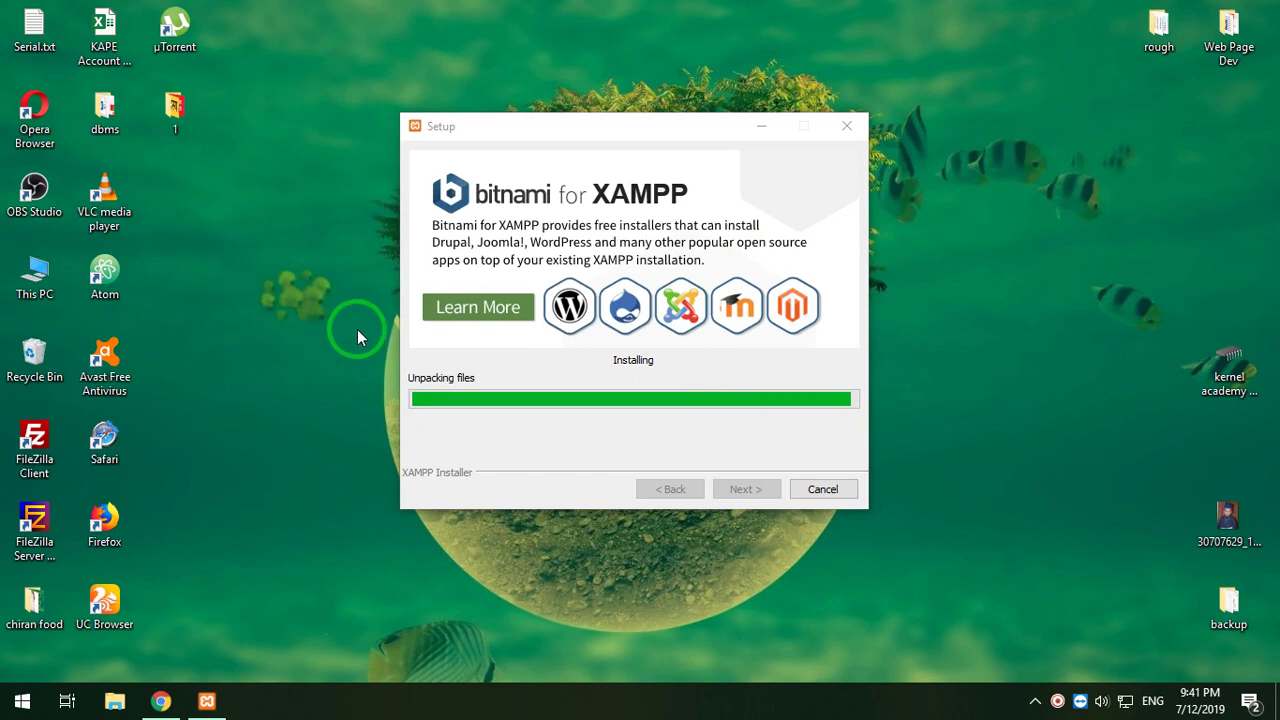
left_click_drag(486, 128, 660, 92)
right_click(415, 152)
left_click(464, 203)
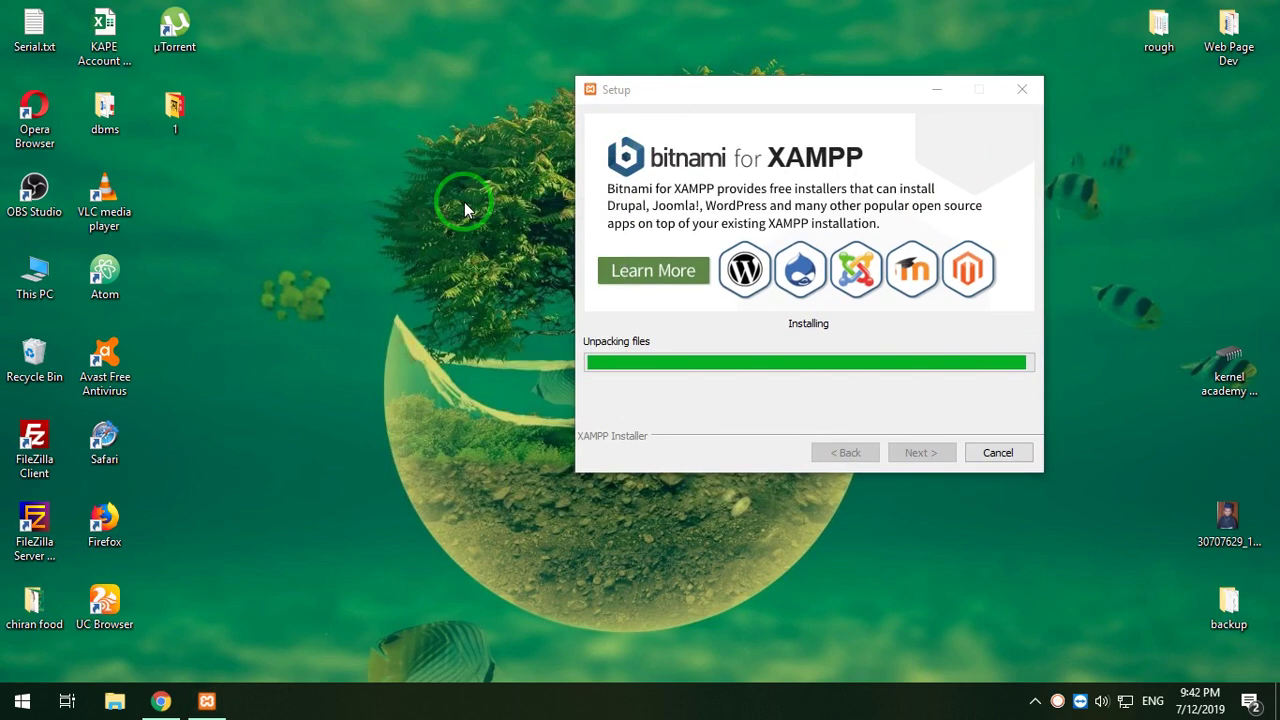
right_click(320, 116)
left_click(350, 176)
right_click(306, 123)
left_click(333, 185)
left_click_drag(686, 100, 363, 125)
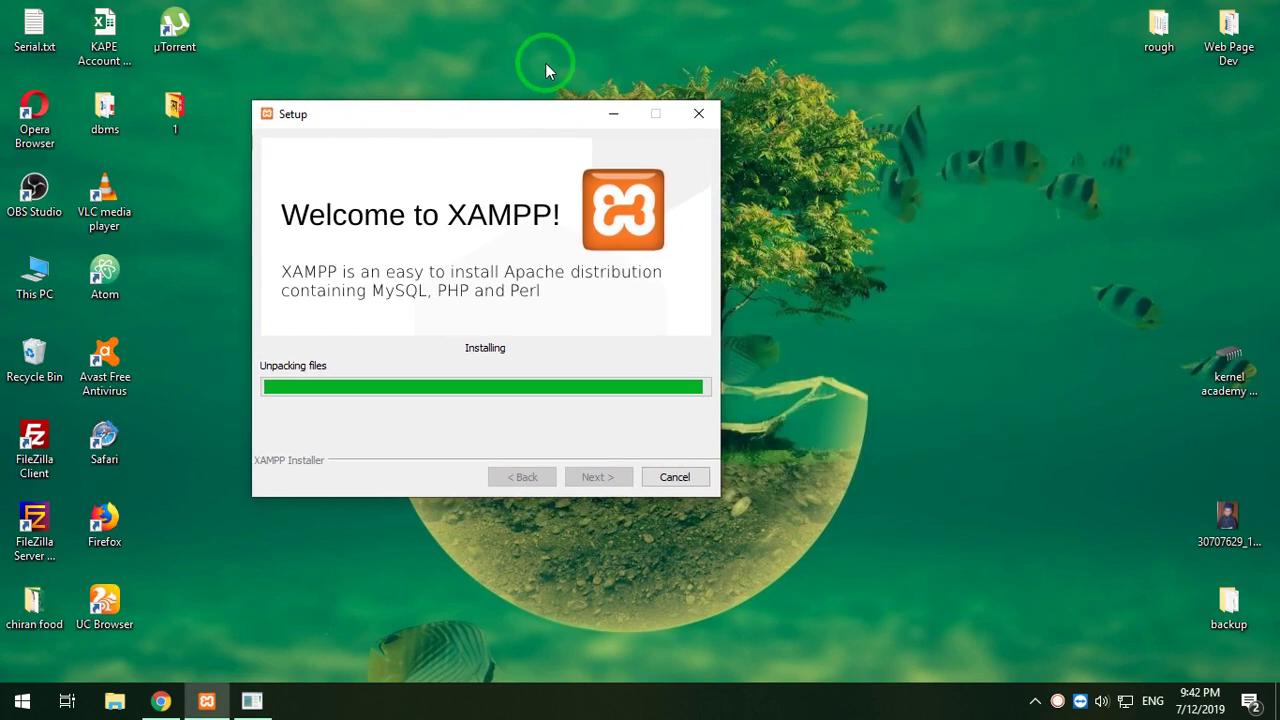
right_click(546, 63)
left_click(574, 124)
right_click(829, 107)
left_click(845, 163)
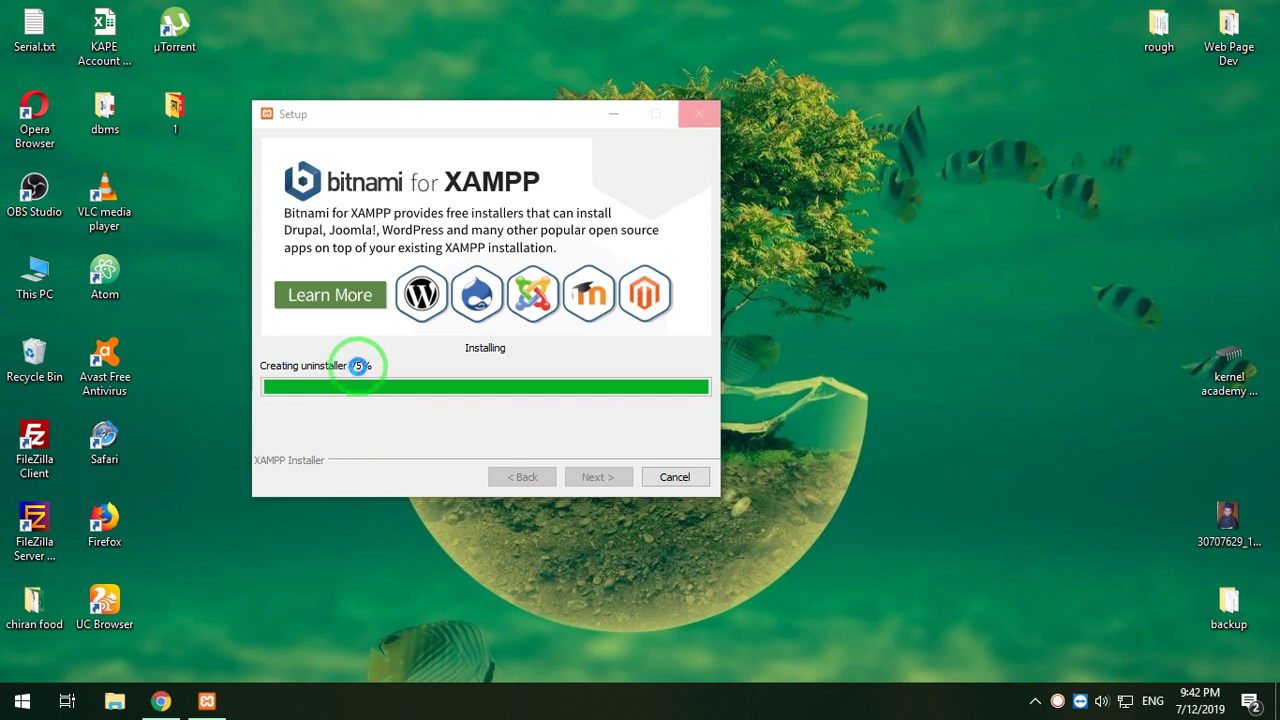
right_click(833, 319)
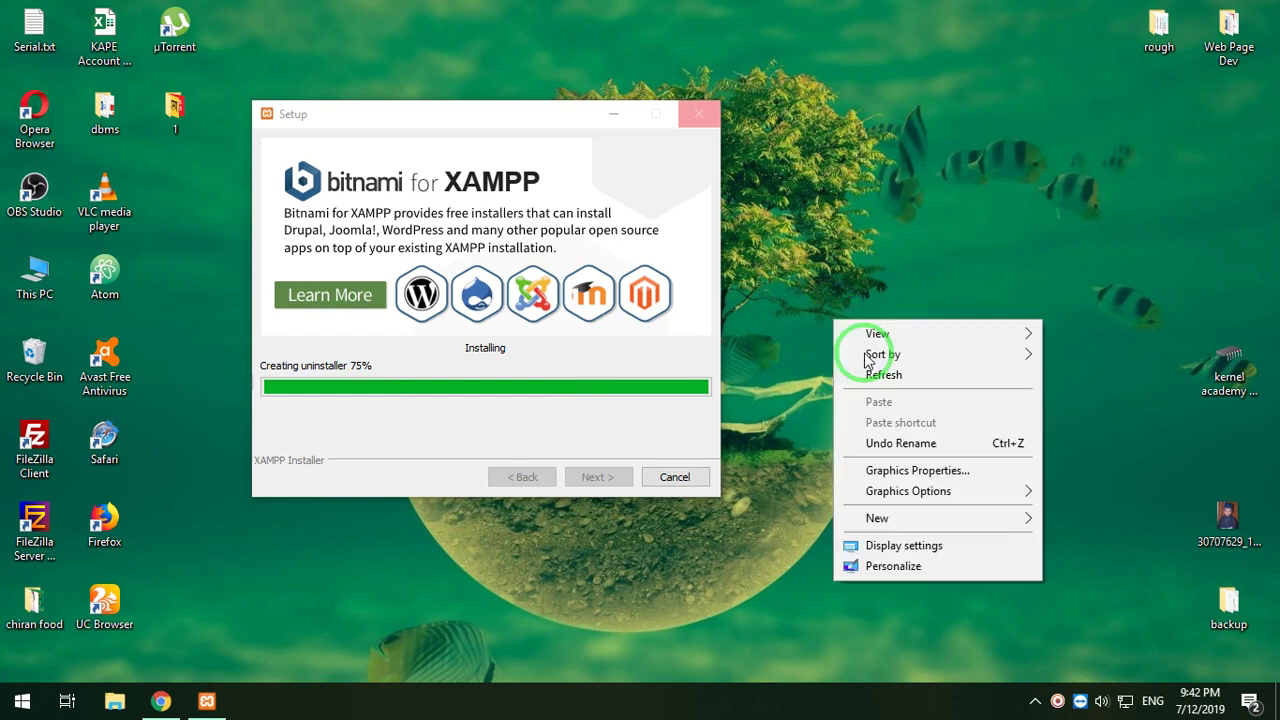
left_click(872, 377)
left_click_drag(493, 135, 705, 117)
right_click(334, 137)
left_click(383, 193)
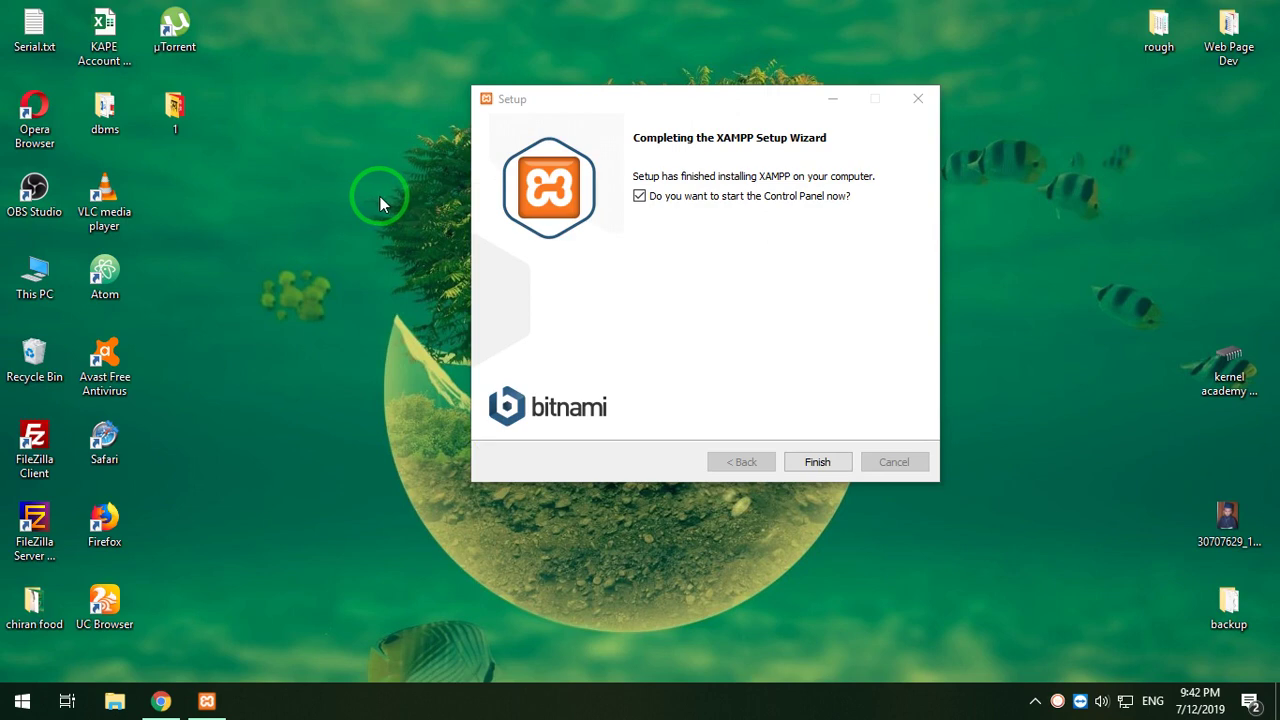
Finish the XAMPP setup with the Control Panel set to start, and save English as its language
left_click(818, 463)
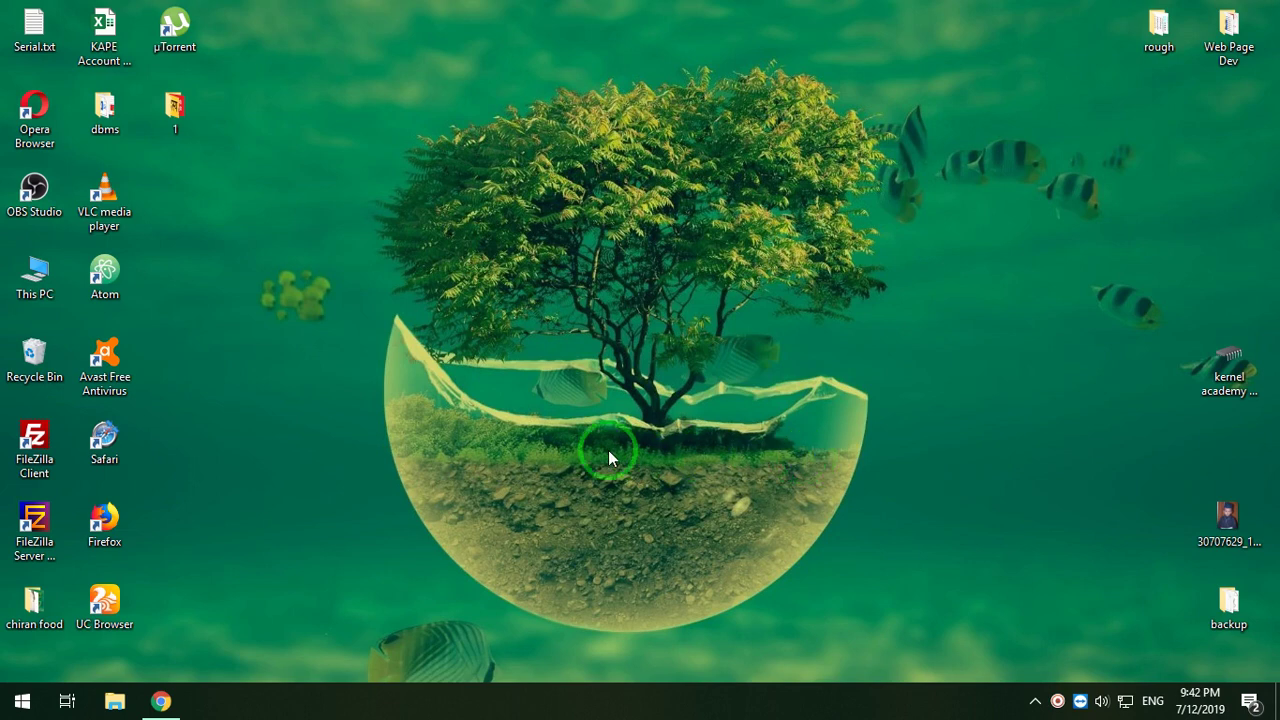
left_click(1036, 701)
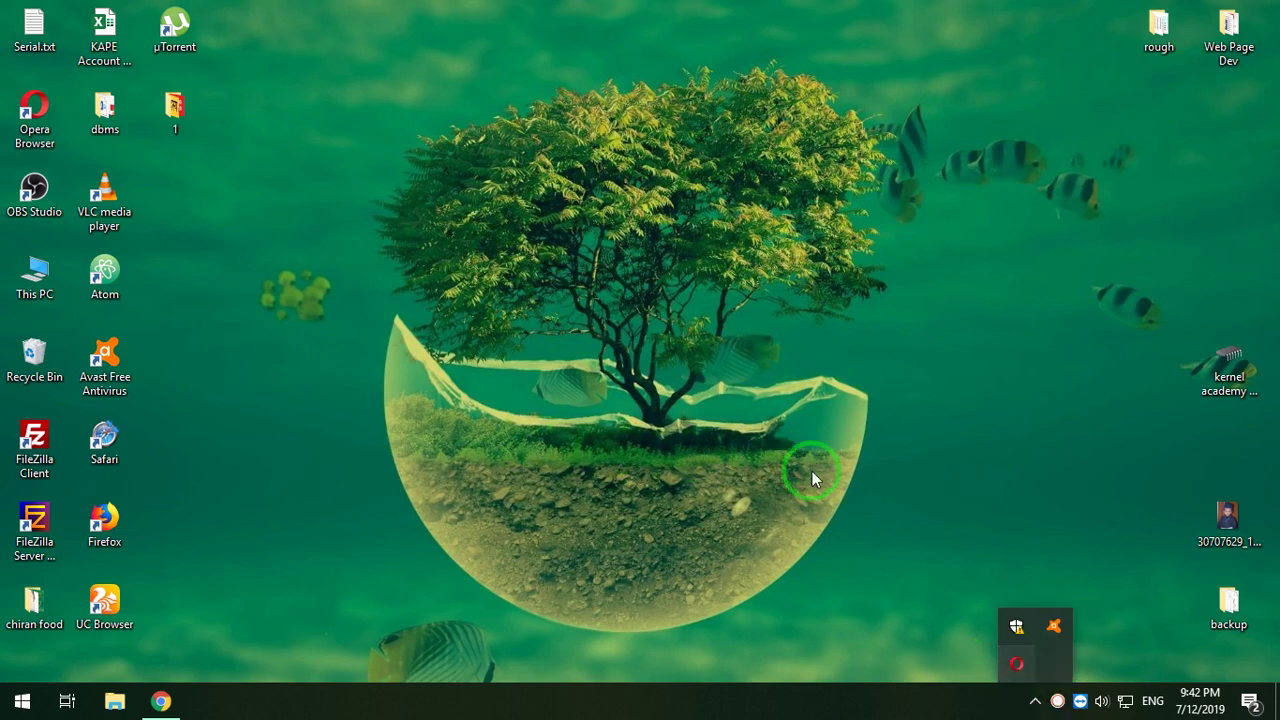
right_click(752, 374)
left_click(829, 429)
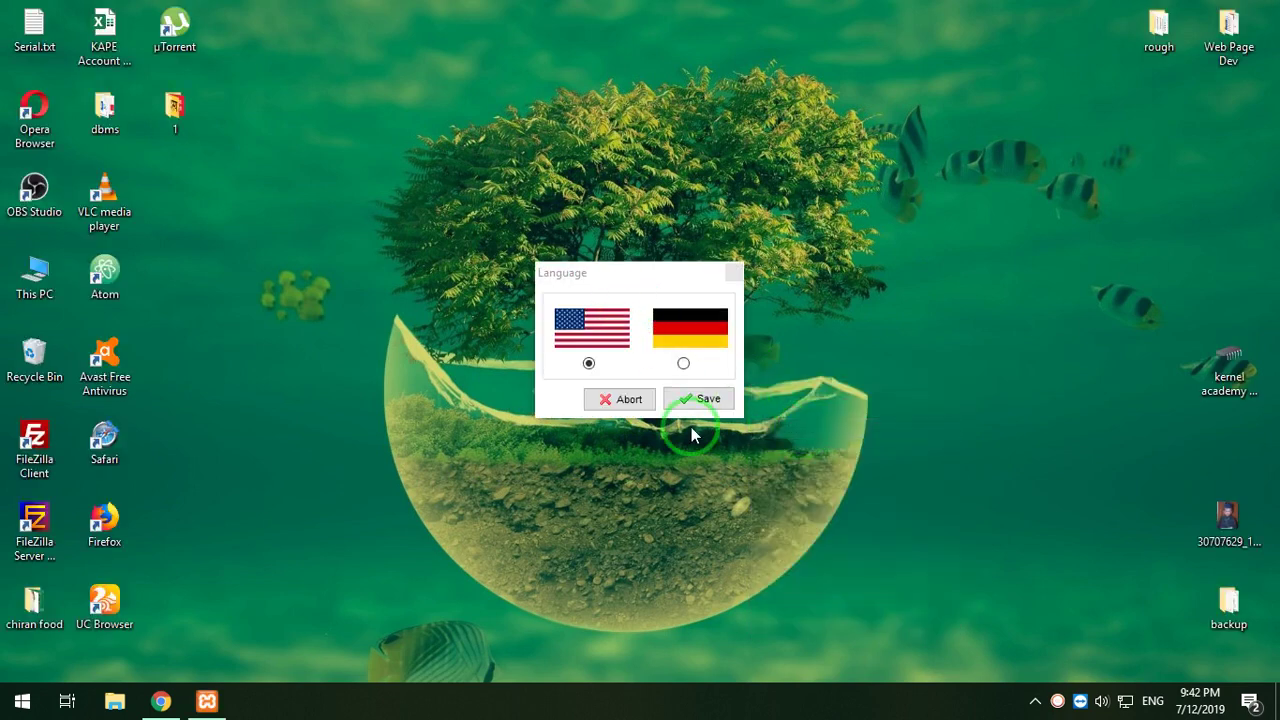
left_click(690, 398)
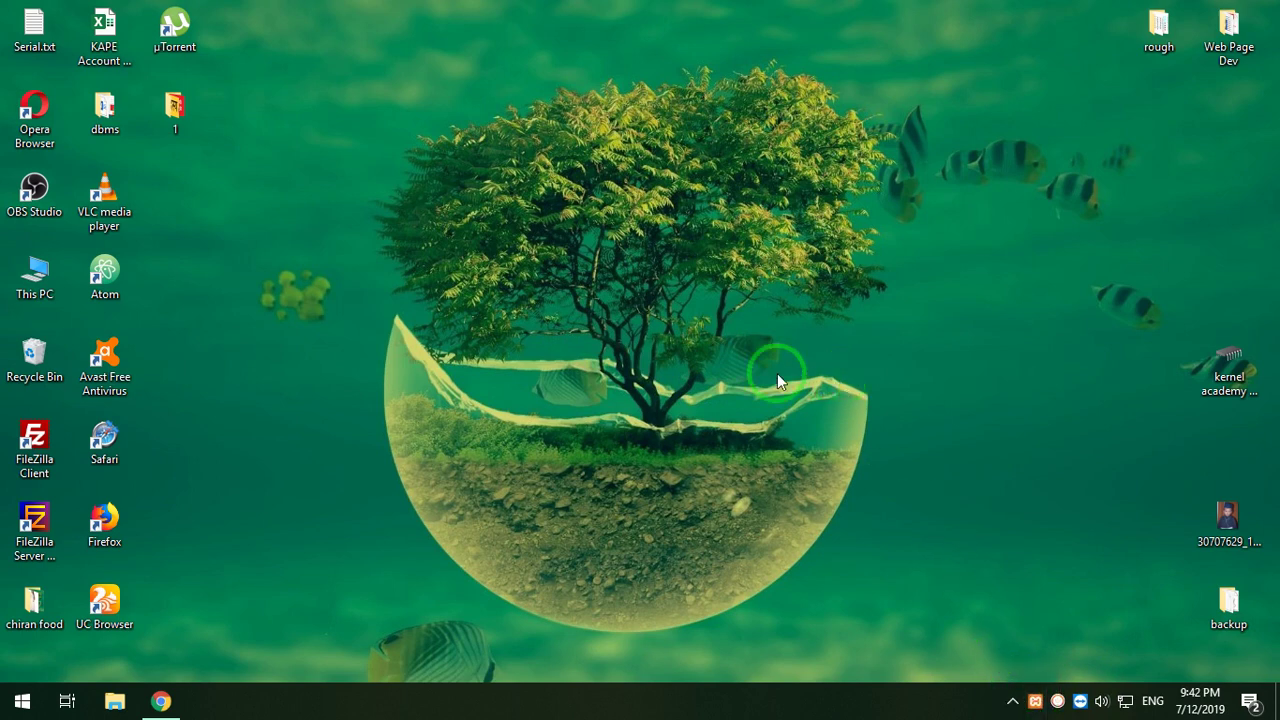
right_click(677, 319)
left_click(729, 332)
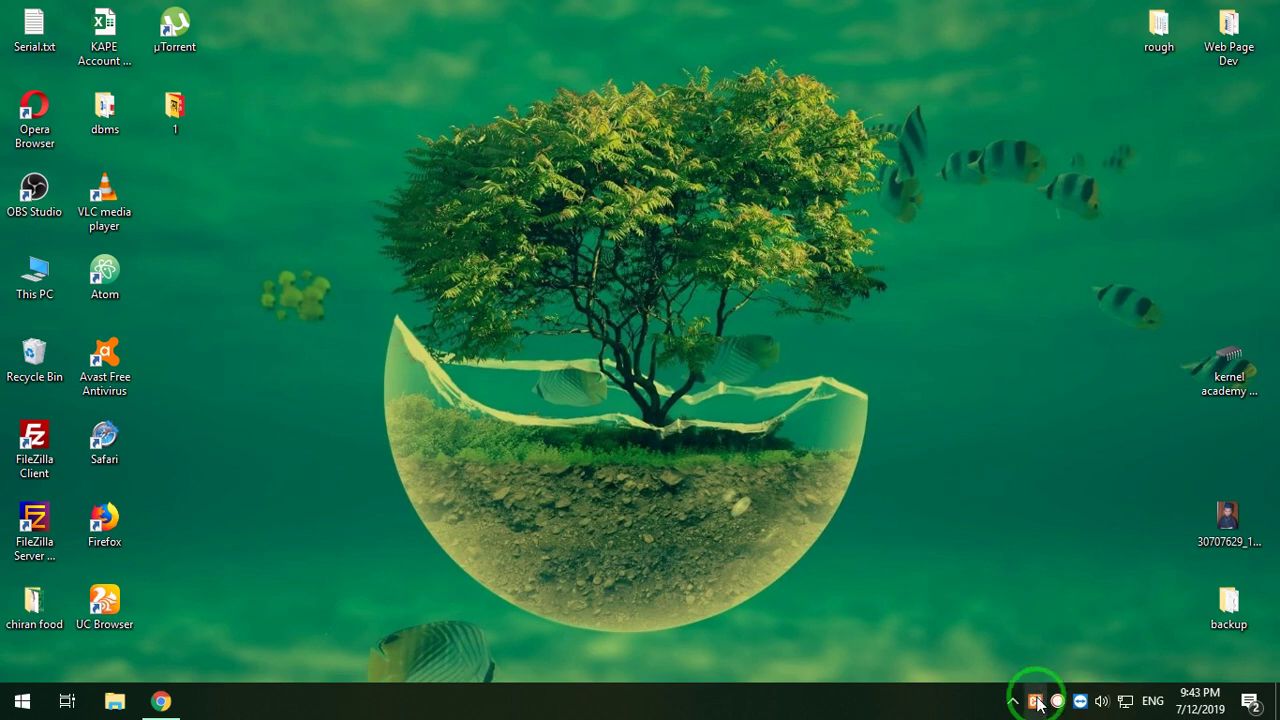
right_click(505, 282)
left_click(540, 334)
right_click(429, 273)
left_click(473, 322)
Empty the Recycle Bin and confirm the deletion
right_click(20, 352)
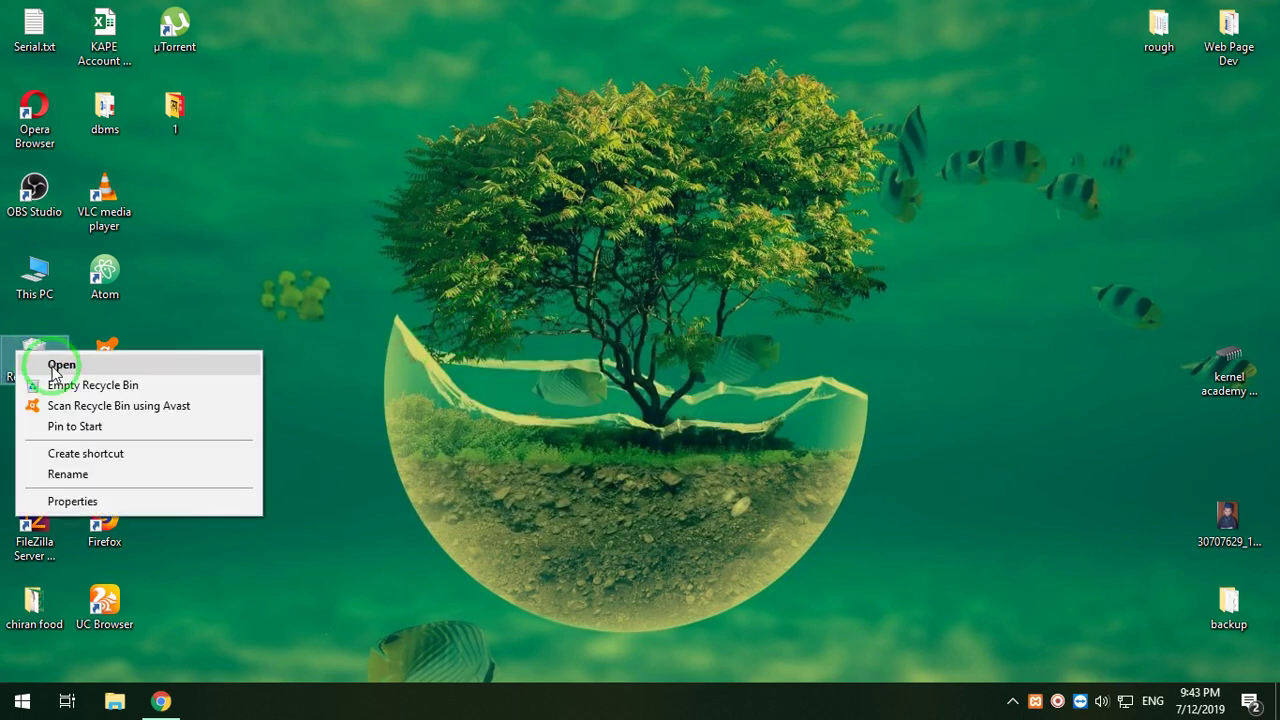
left_click(62, 388)
left_click(726, 372)
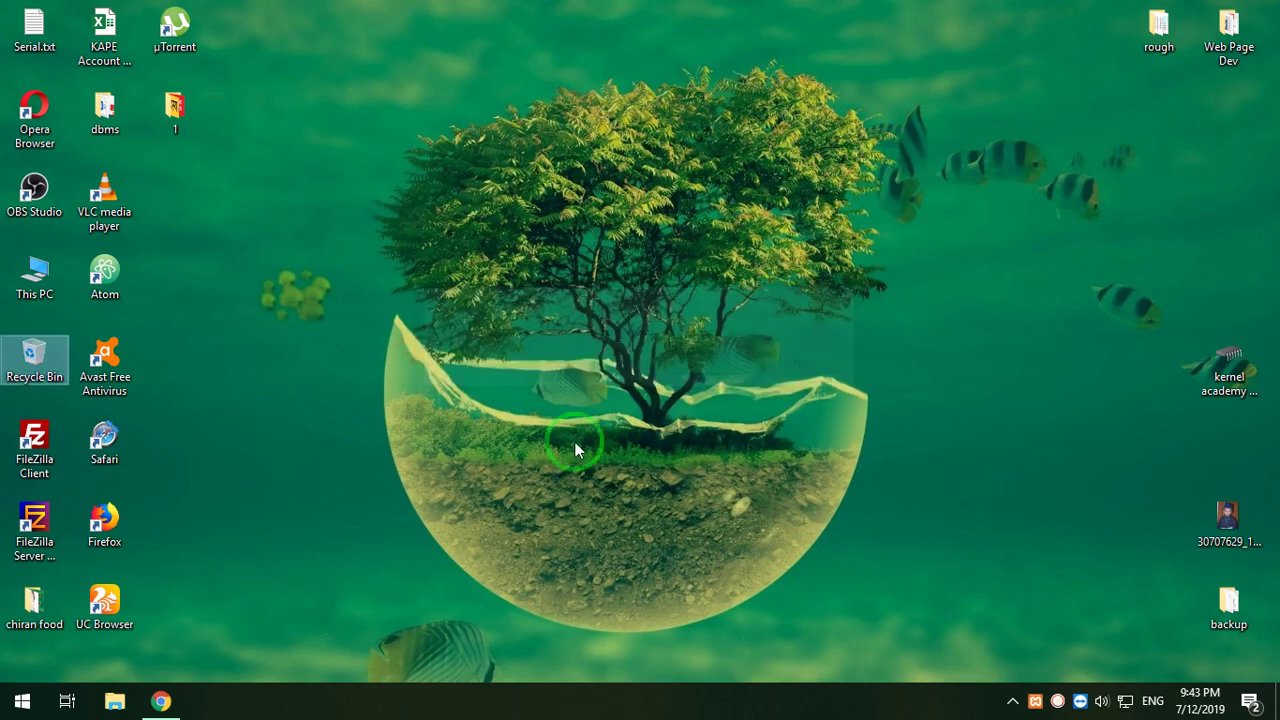
Switch to Google Chrome, load localhost in place of the Bitnami page, and minimize the browser
left_click(160, 701)
left_click(545, 48)
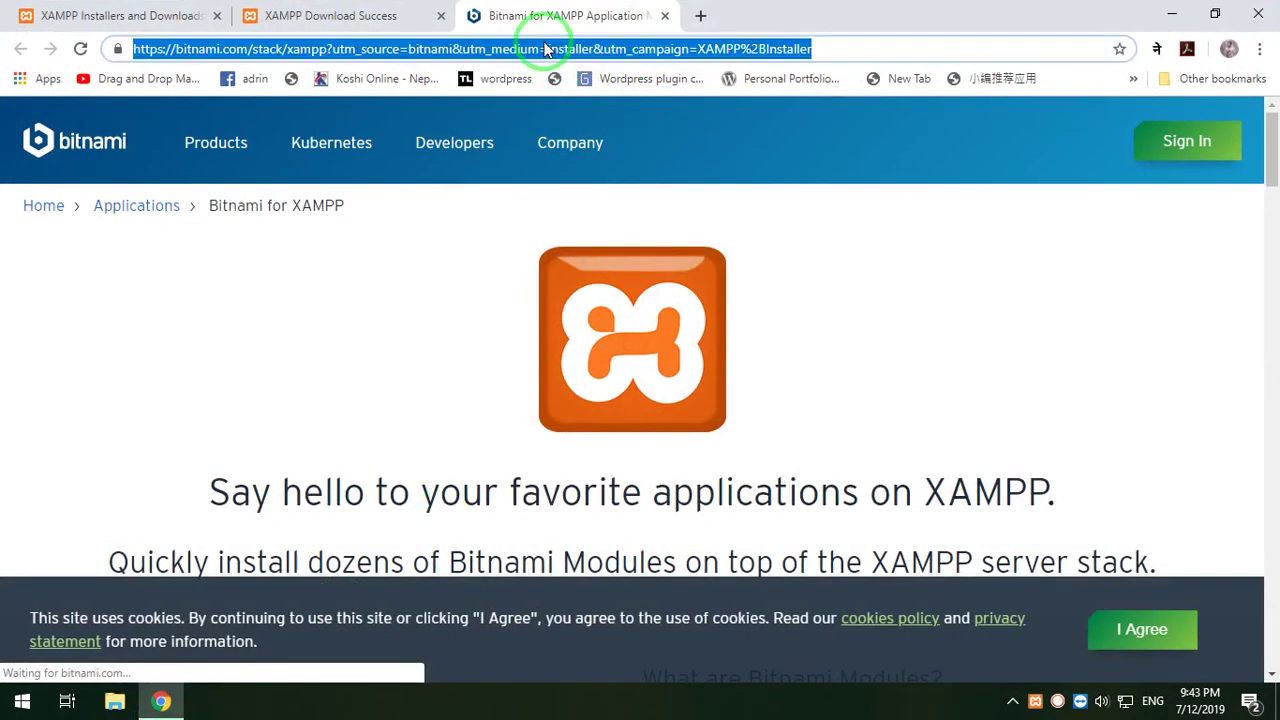
type("loc")
key("BackSpace")
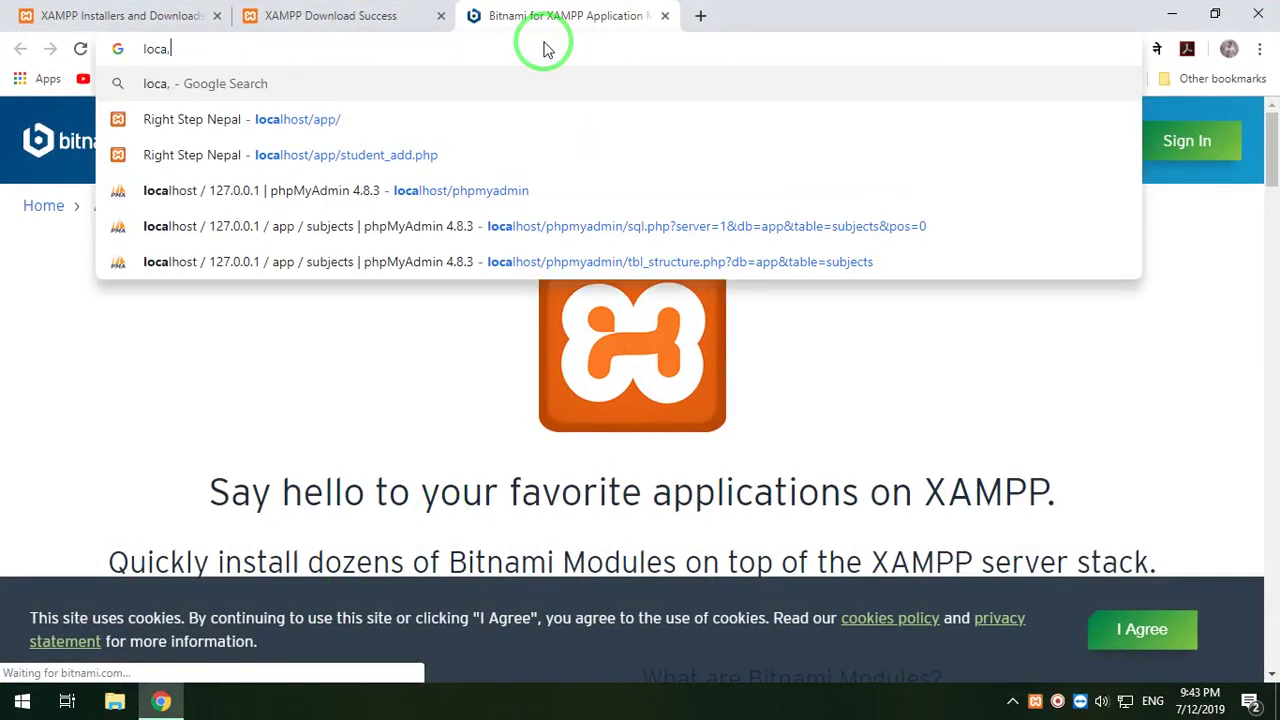
type("alhost")
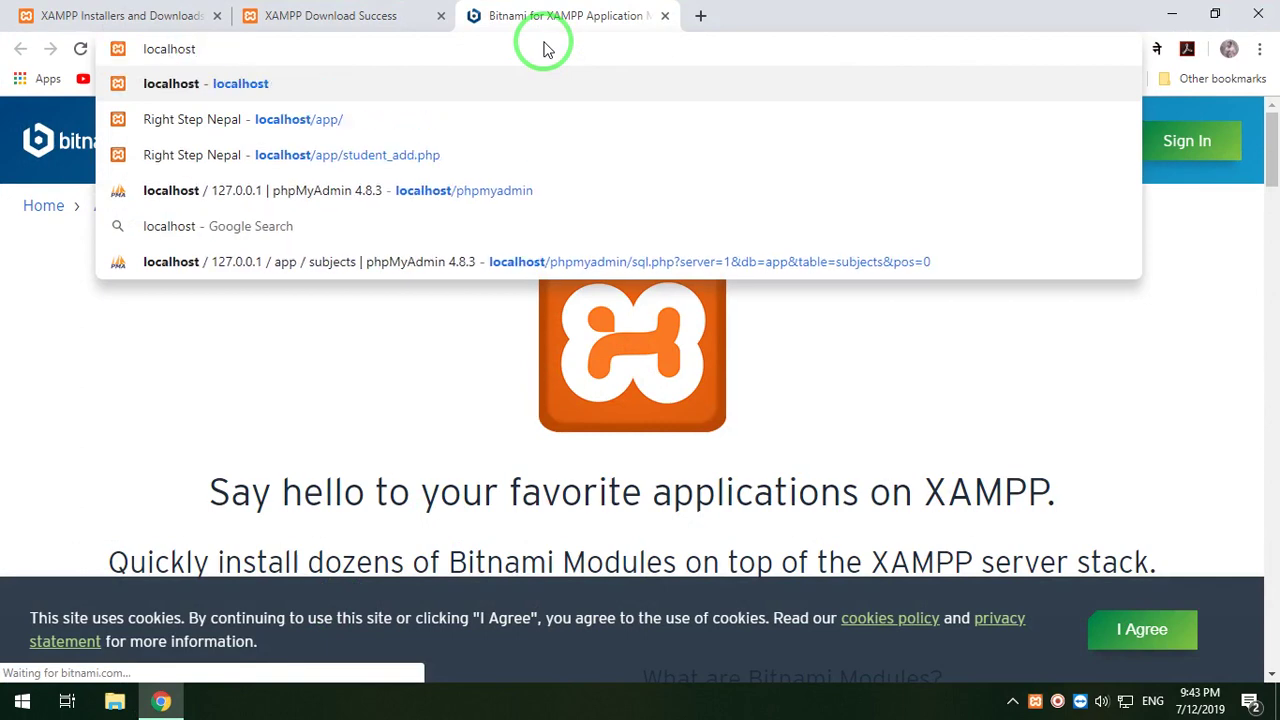
key("Return")
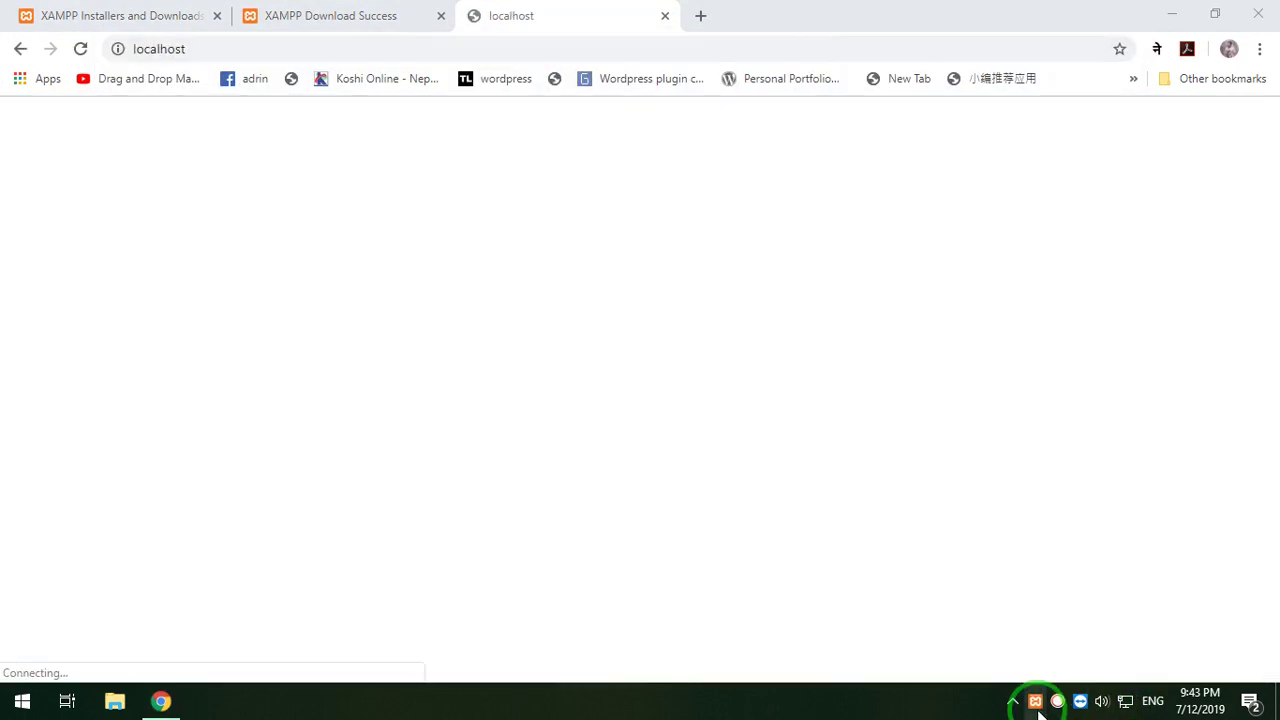
left_click(1172, 15)
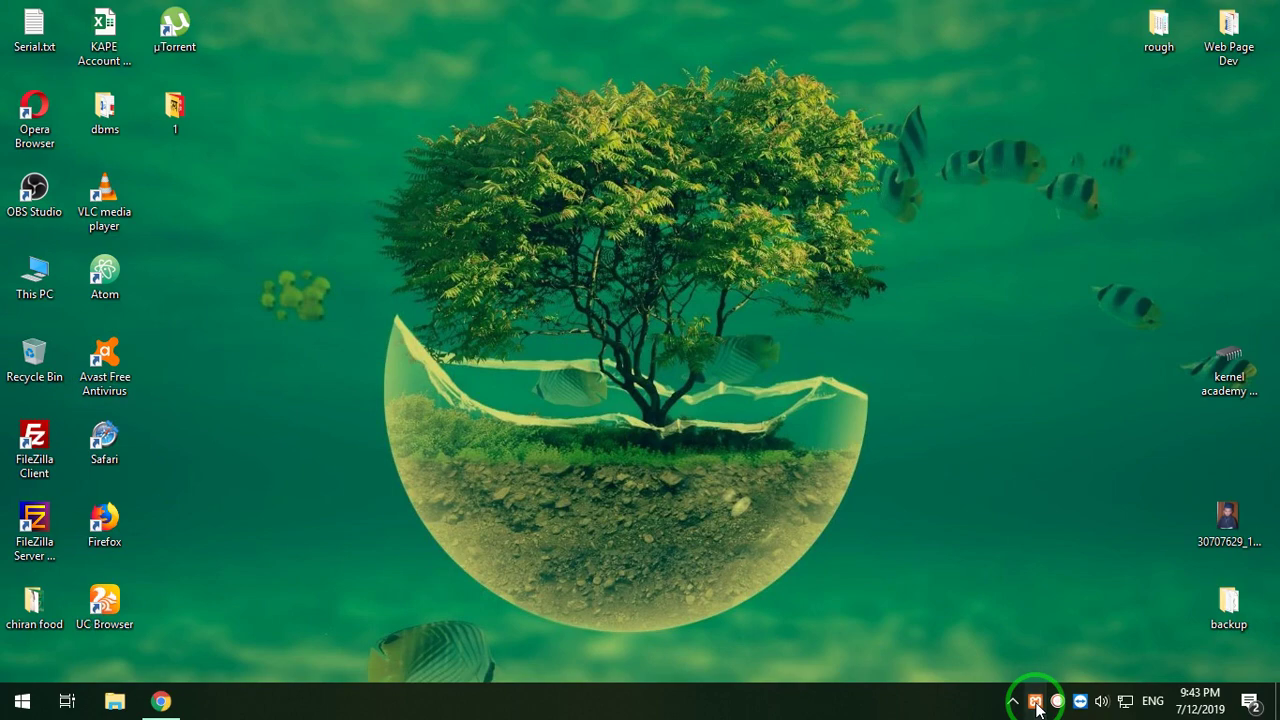
right_click(742, 199)
left_click(789, 252)
right_click(696, 237)
left_click(740, 300)
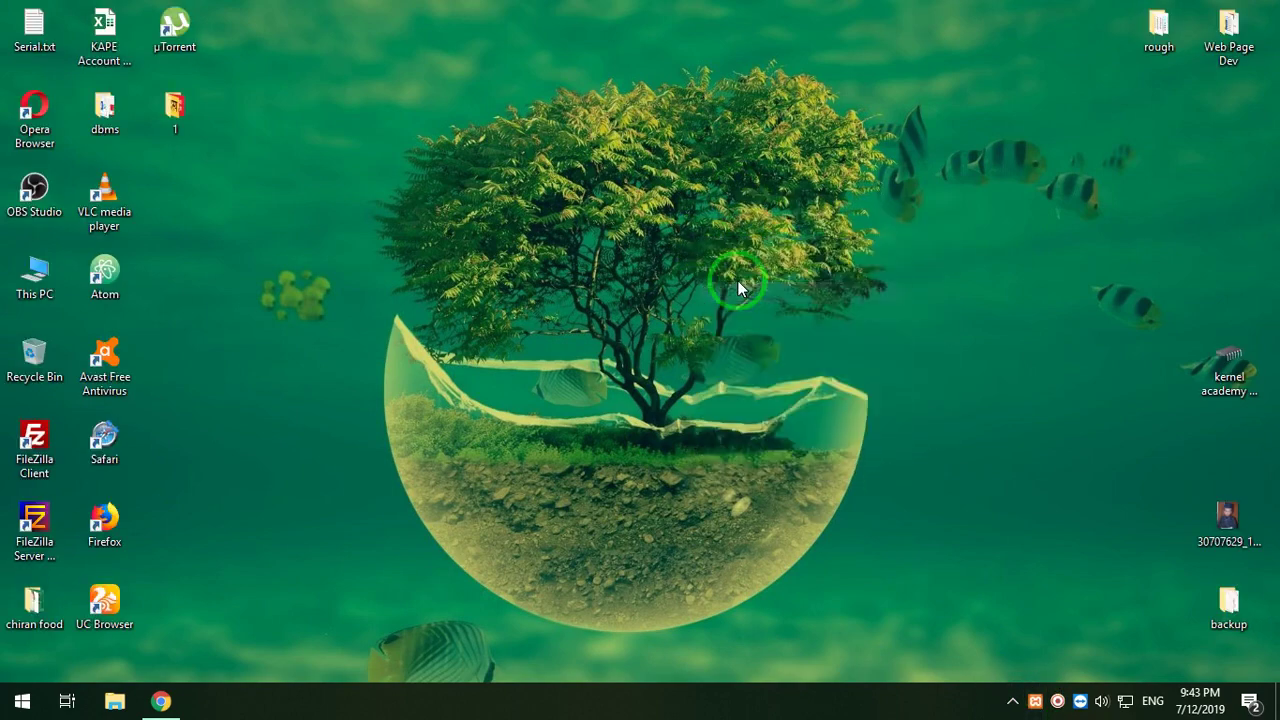
Recheck the localhost page in Google Chrome, minimize the browser, and look at the hidden notification-area icons
left_click(162, 701)
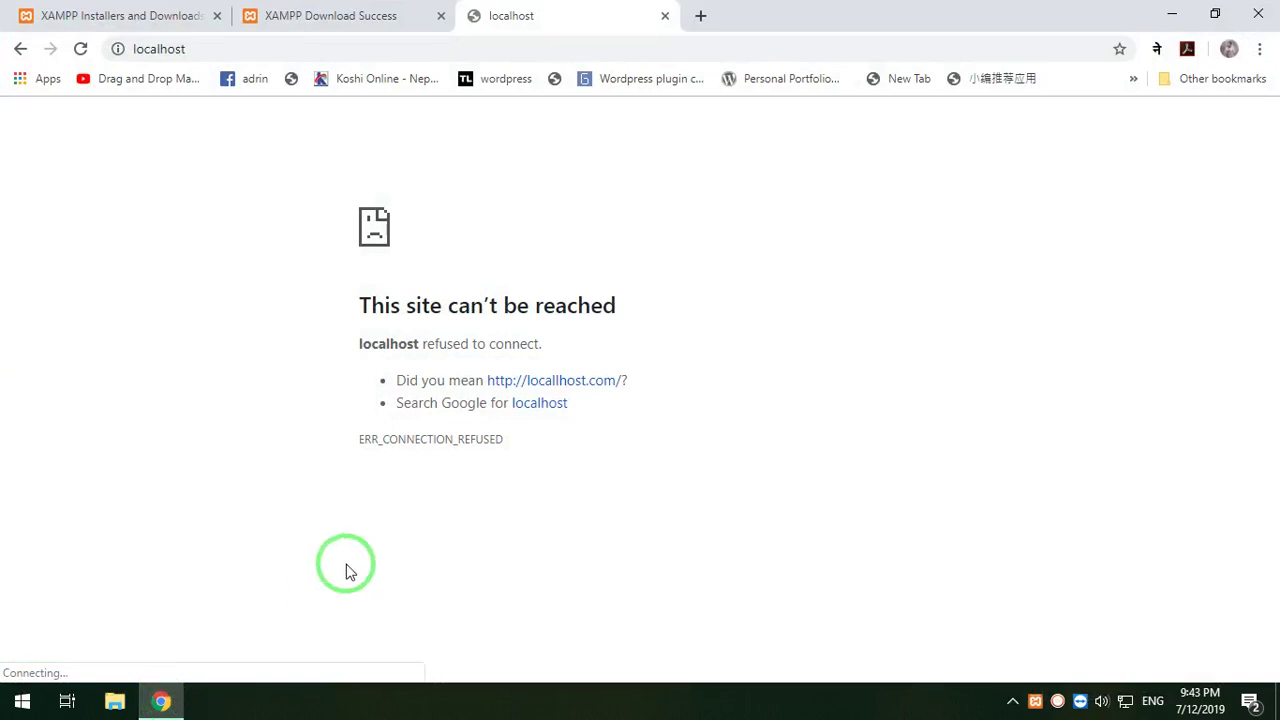
left_click(1033, 704)
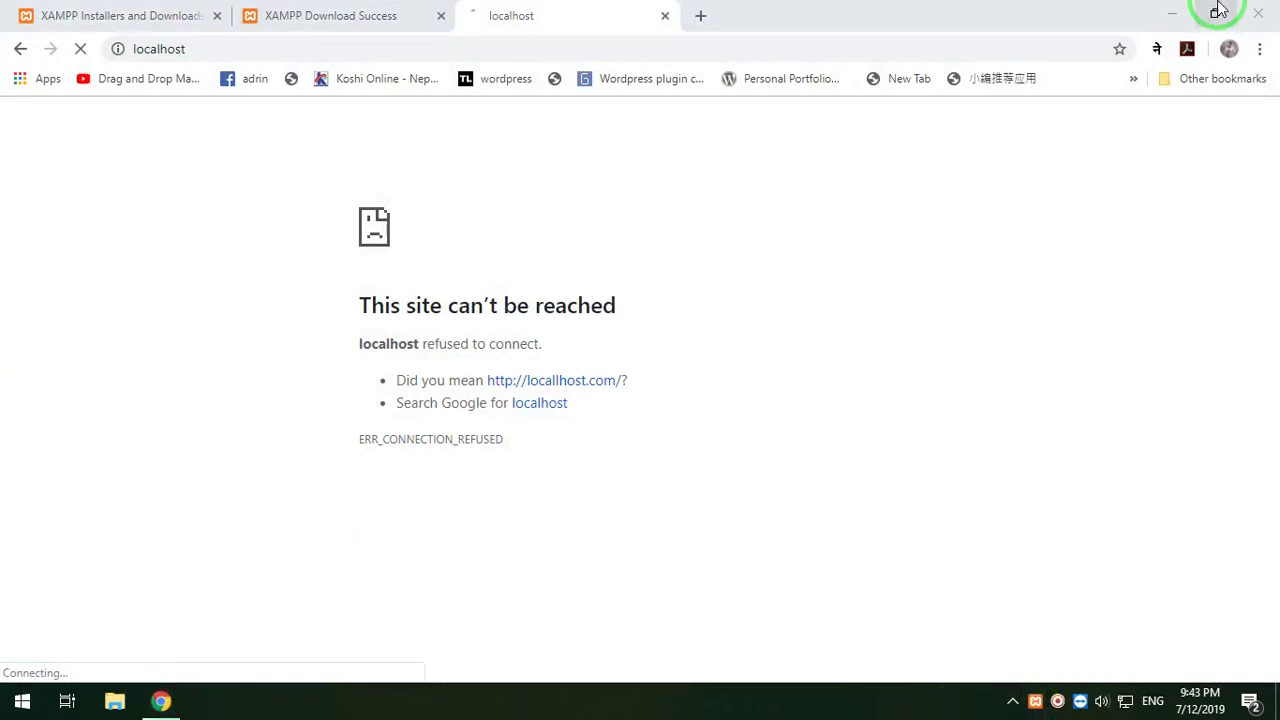
left_click(1172, 14)
right_click(713, 205)
left_click(778, 272)
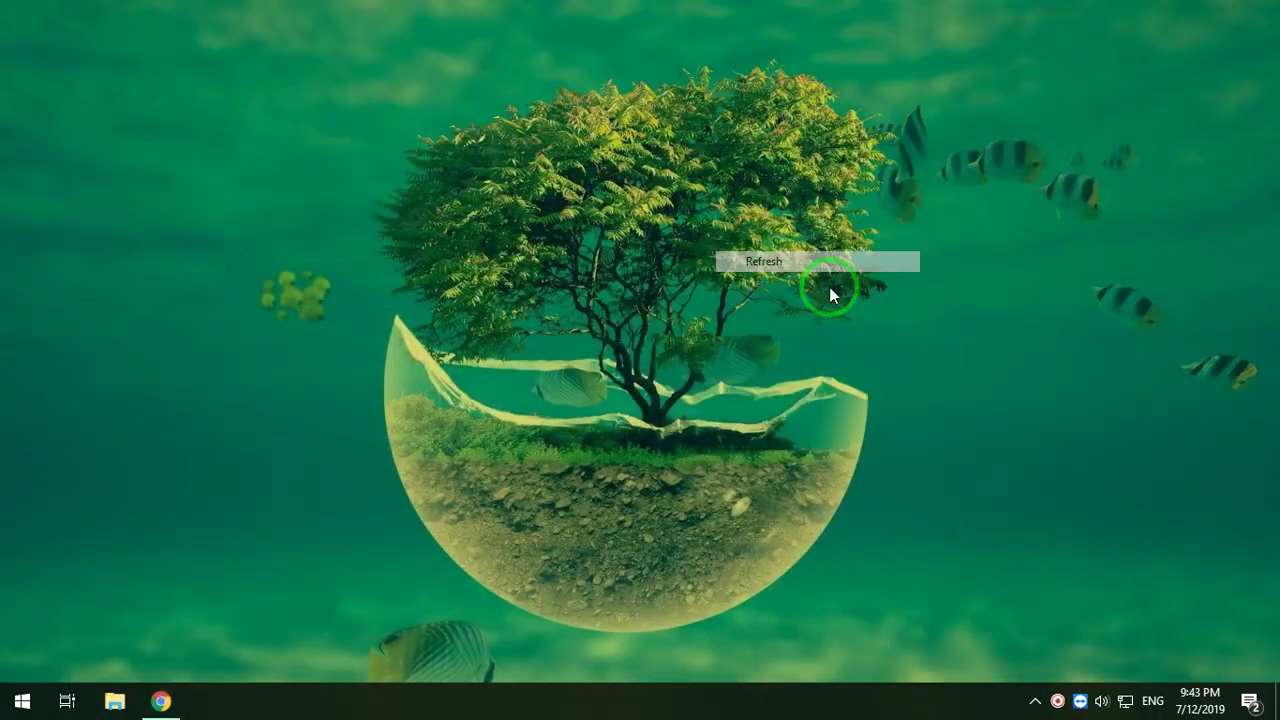
left_click(1036, 706)
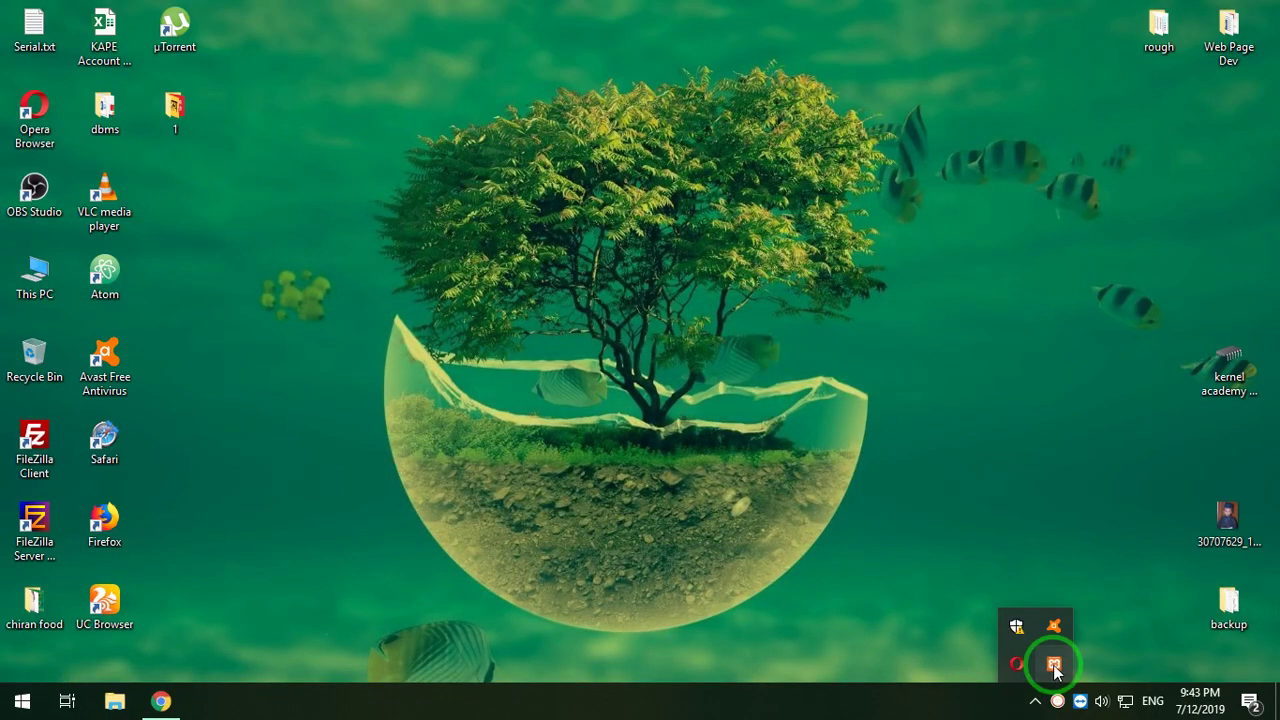
right_click(709, 296)
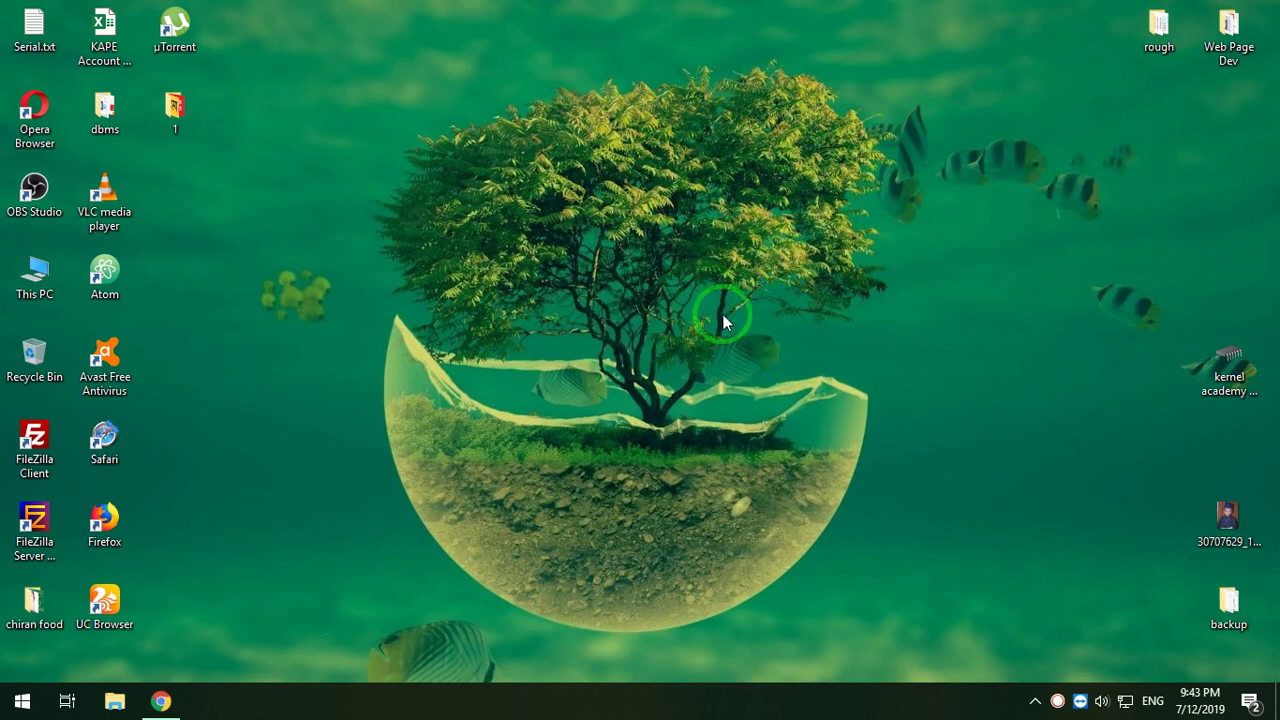
left_click(714, 343)
right_click(392, 283)
left_click(427, 338)
Glance at the localhost page again and move the XAMPP icon from the hidden tray icons onto the taskbar
left_click(185, 706)
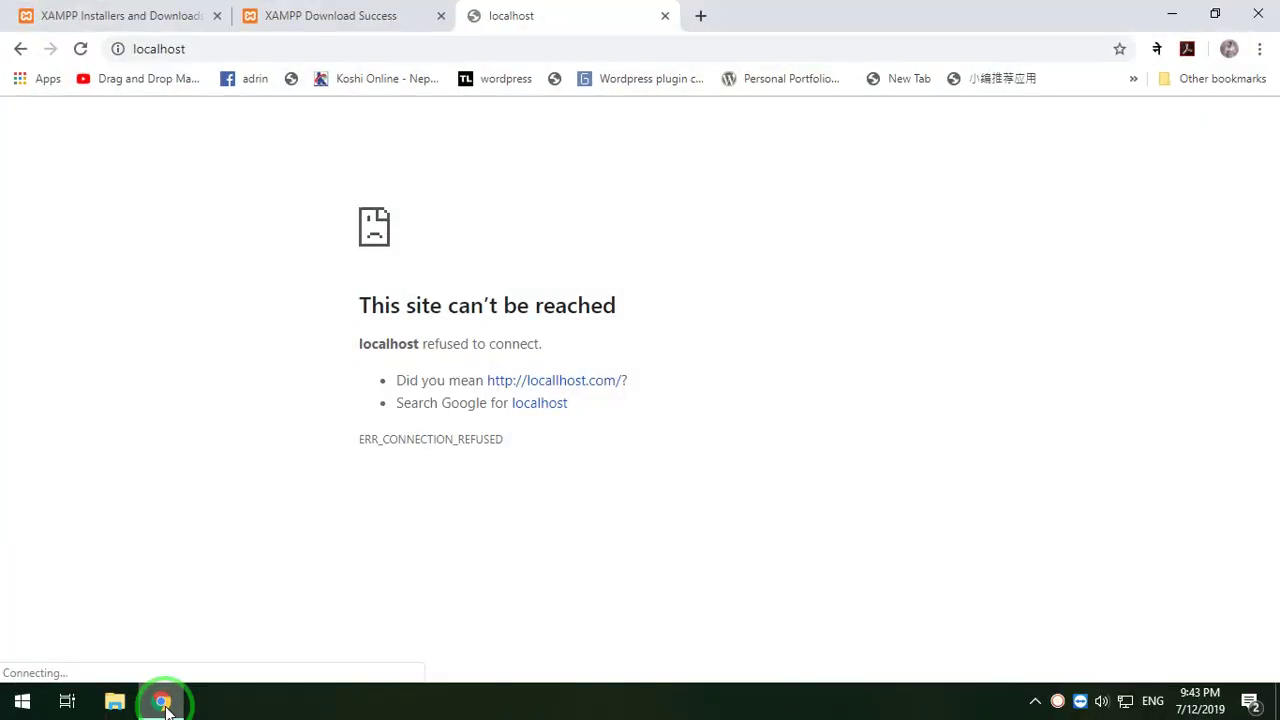
left_click(168, 704)
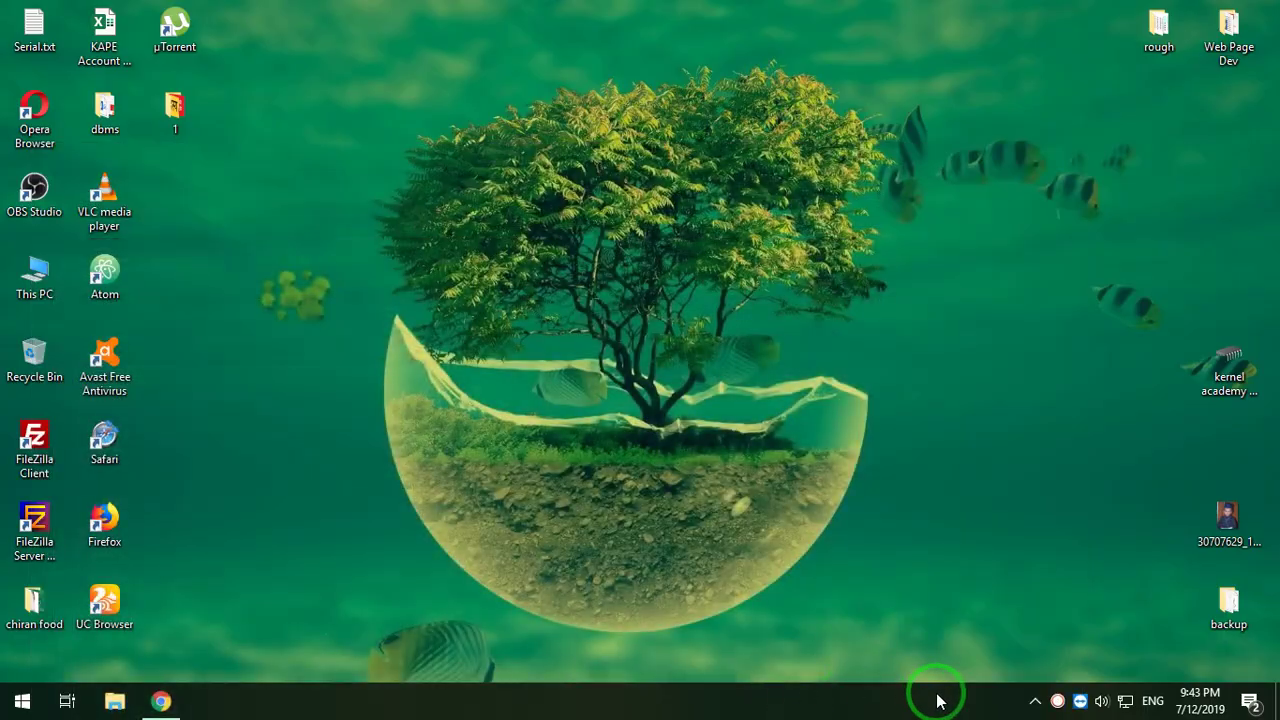
left_click(1035, 703)
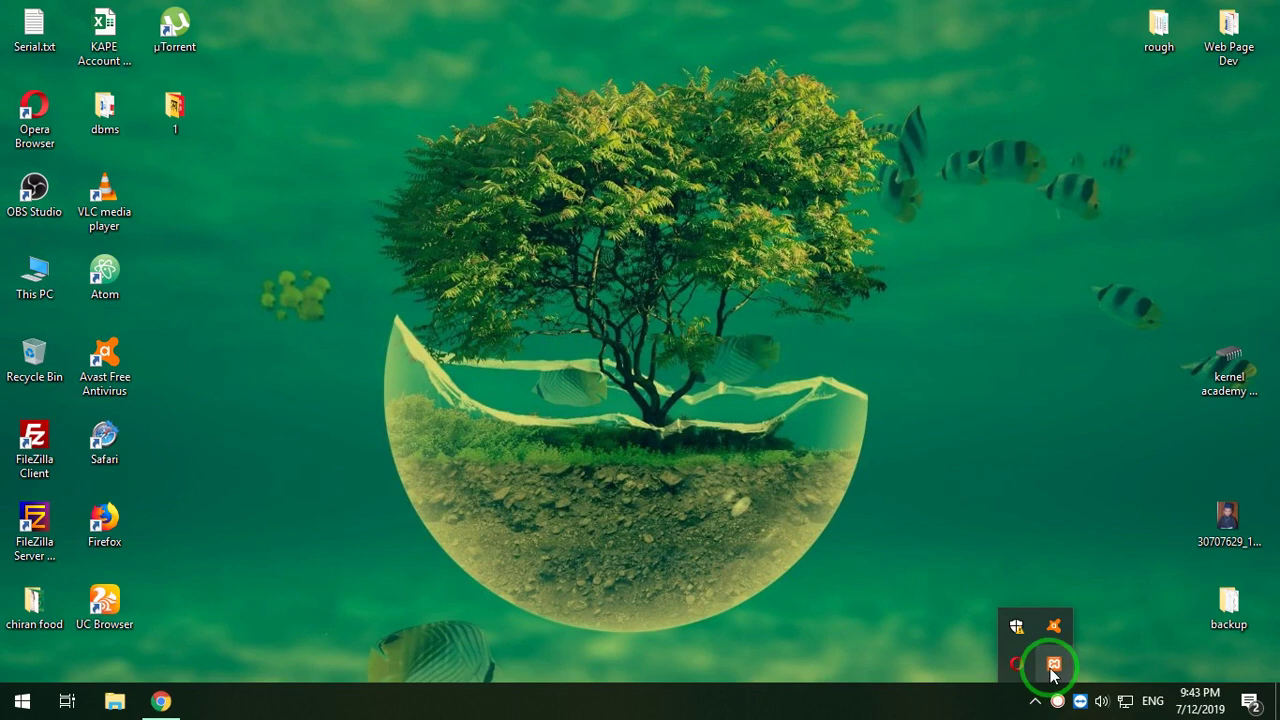
left_click_drag(1052, 674, 1042, 704)
Bring up the XAMPP tray icon's commands, close the newly opened File Explorer window, and choose Show / Hide
right_click(739, 267)
left_click(768, 320)
right_click(467, 211)
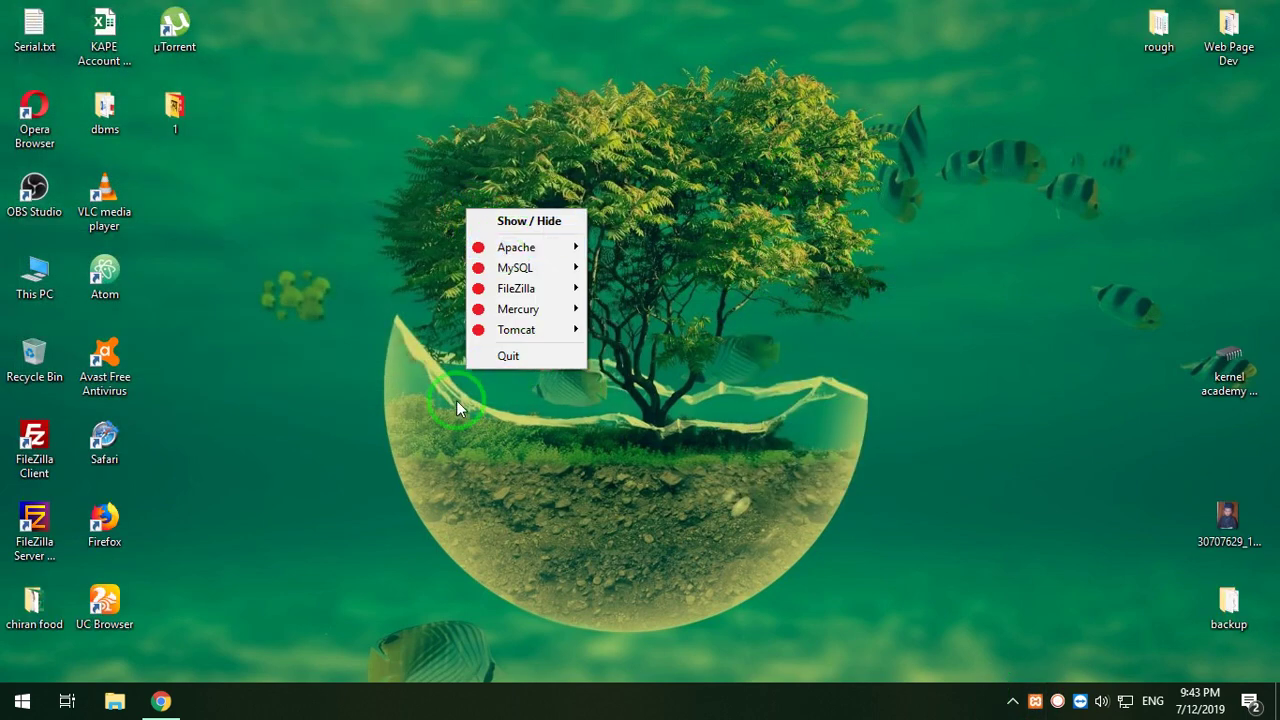
left_click(114, 699)
left_click(161, 699)
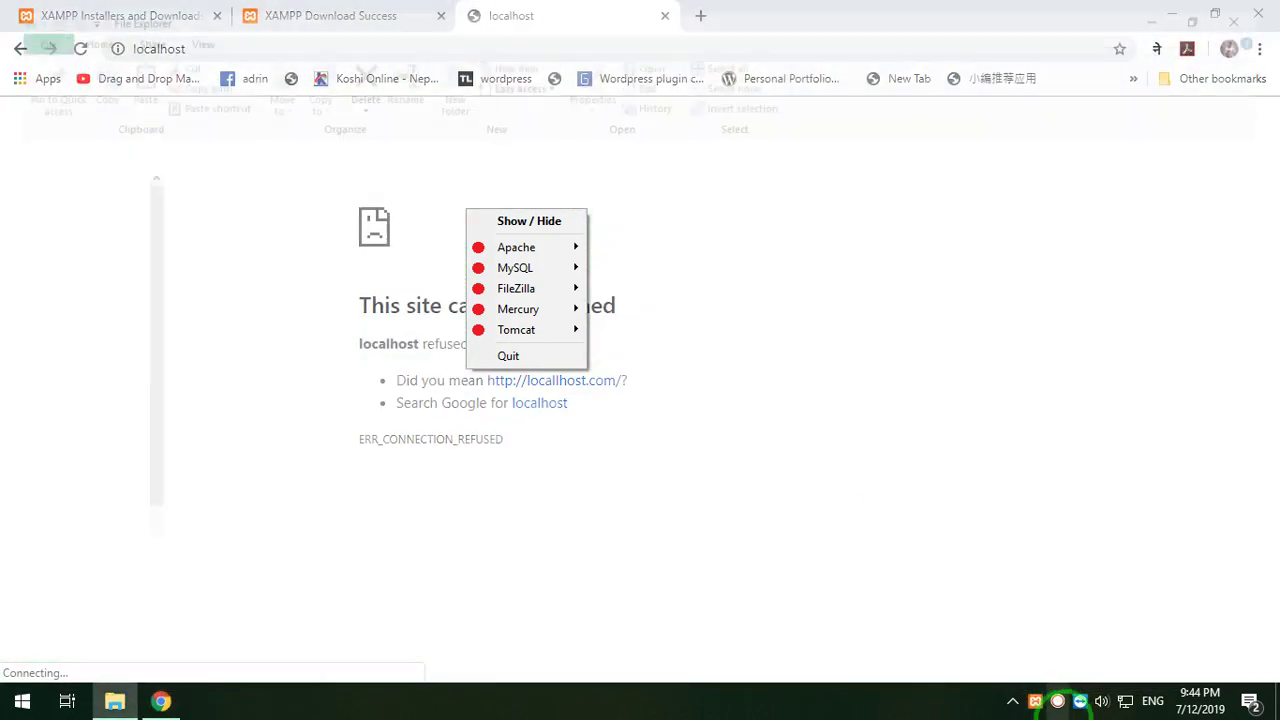
left_click(1256, 10)
left_click(524, 219)
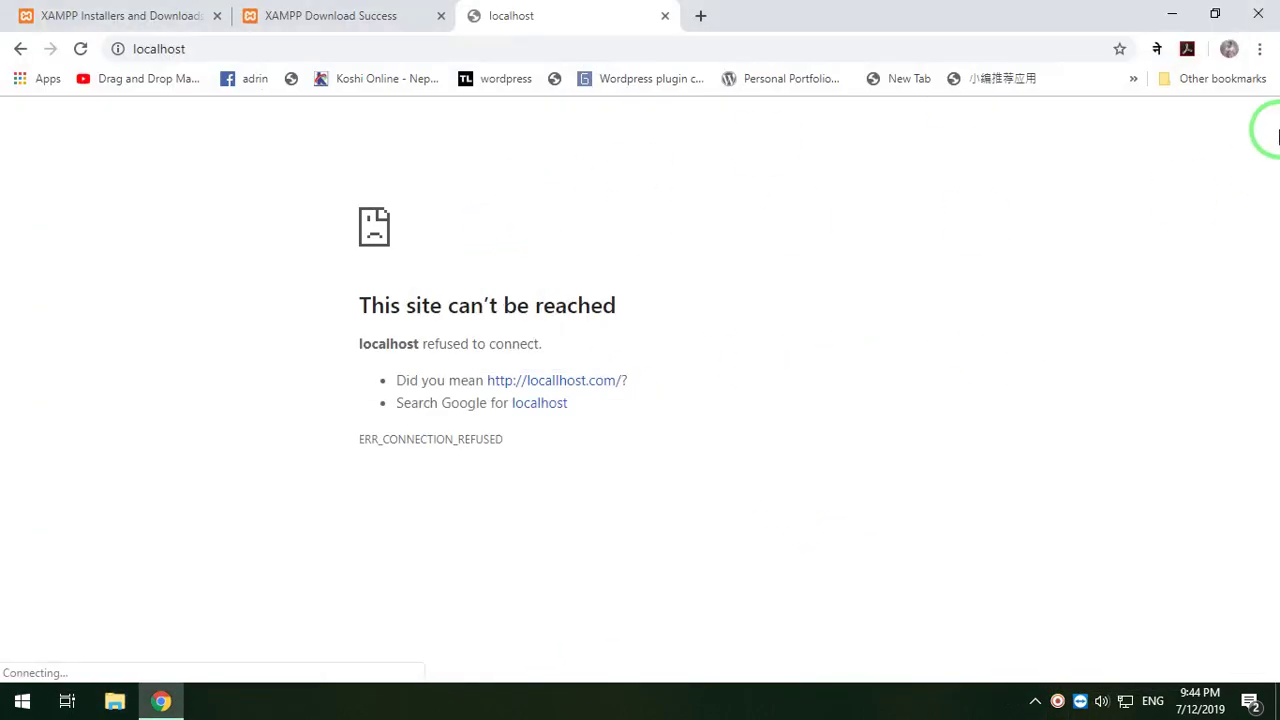
Minimize Google Chrome and check the hidden notification-area icons for the XAMPP icon
left_click(1166, 13)
left_click(1035, 700)
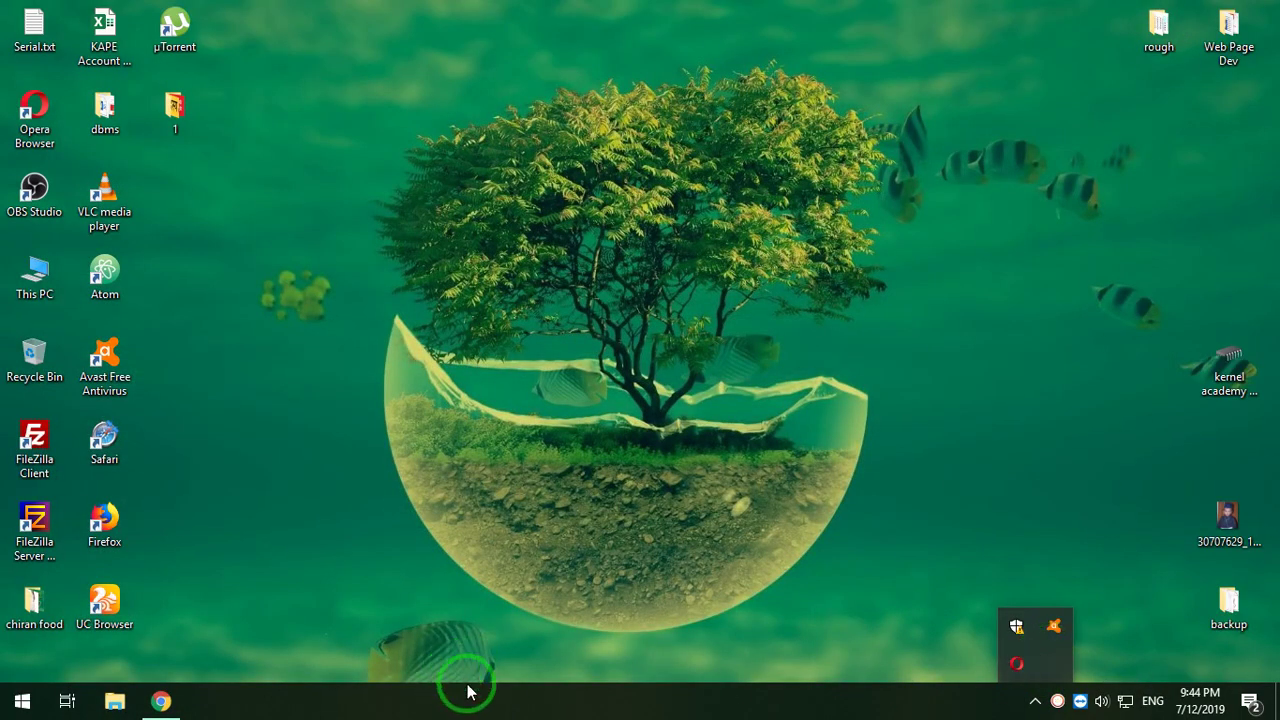
left_click(1033, 702)
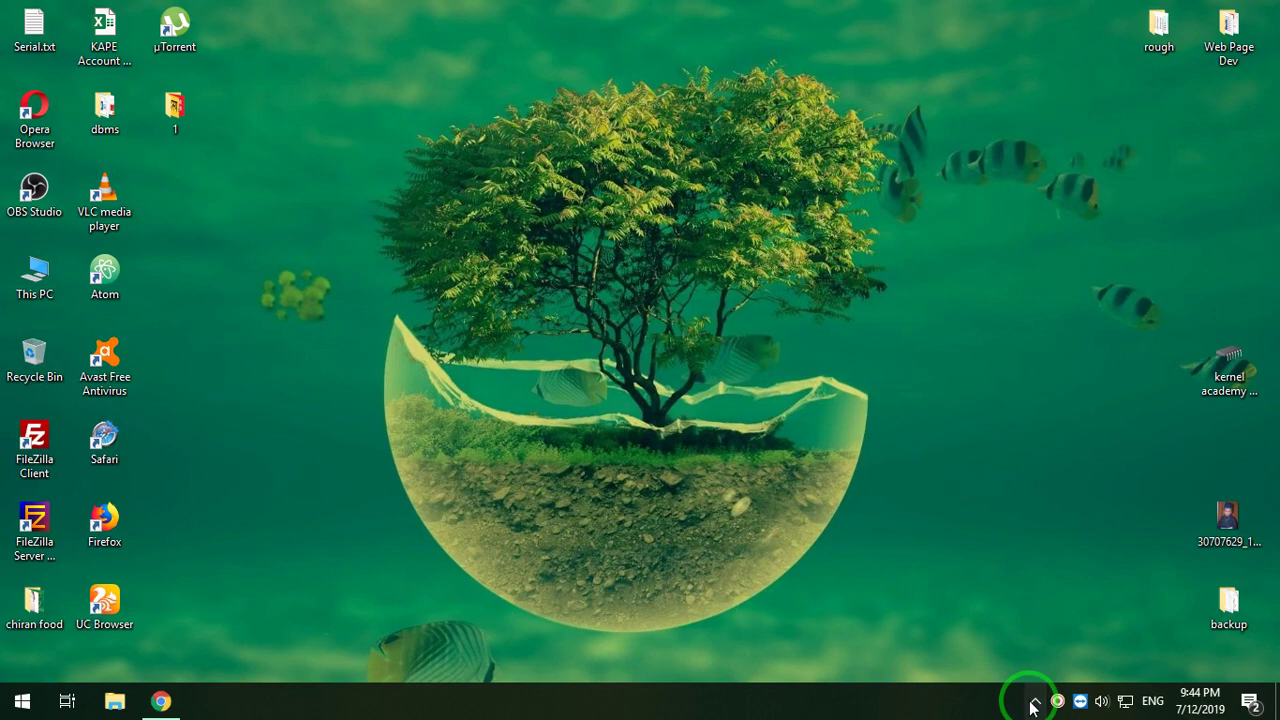
Search Windows for "xamp" and open the XAMPP Control Panel
left_click(1033, 703)
key("super")
type("xamp")
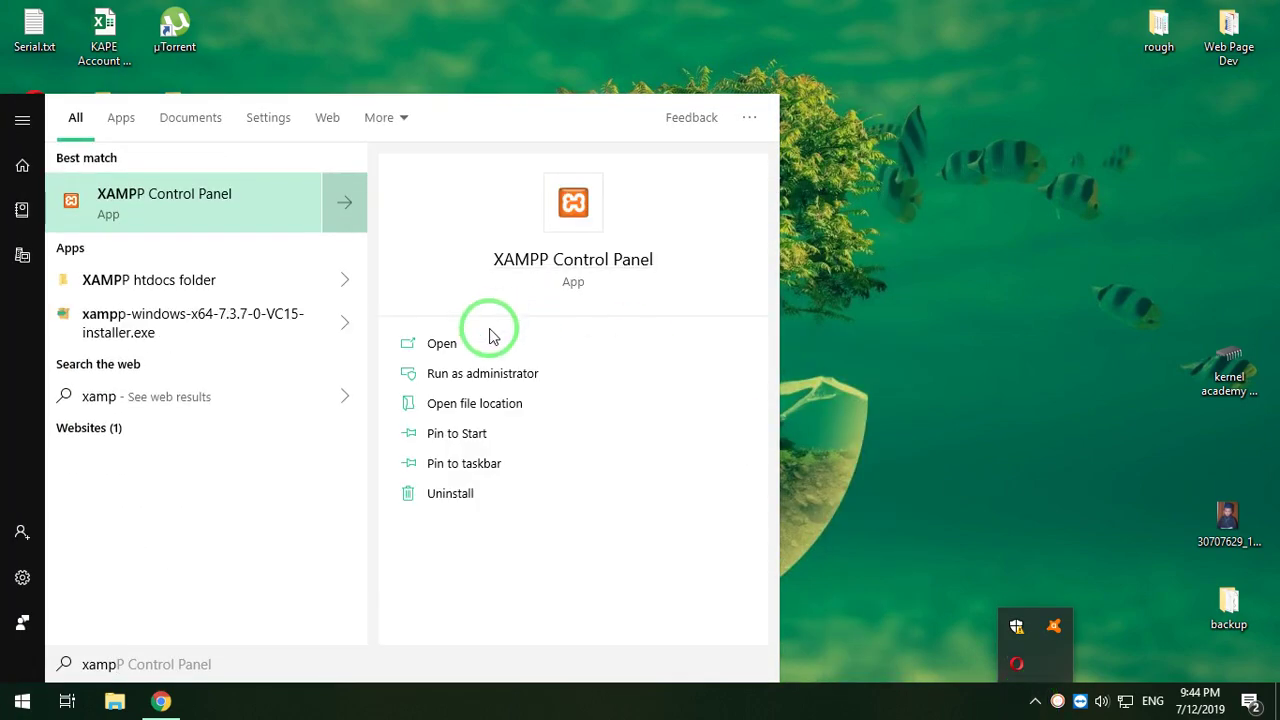
left_click(140, 222)
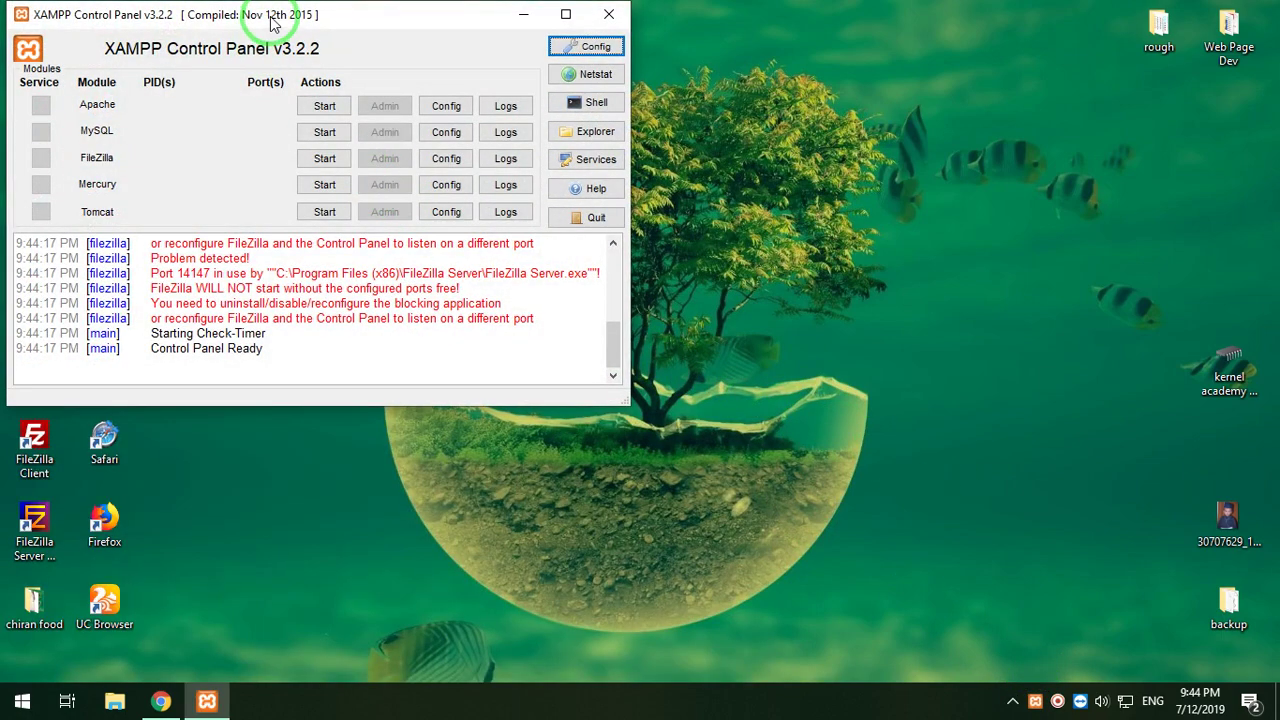
Move the XAMPP Control Panel window to the middle of the desktop and start the Apache and MySQL modules
left_click_drag(272, 24, 671, 134)
left_click(722, 216)
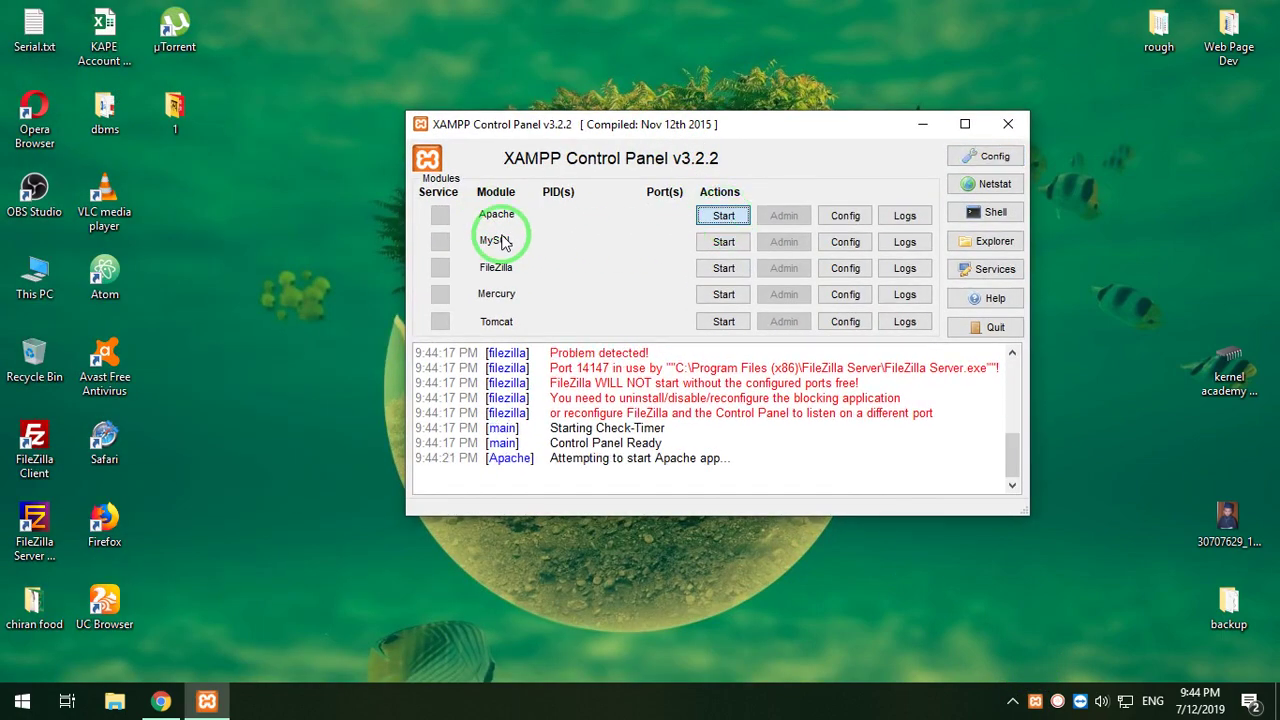
left_click(716, 242)
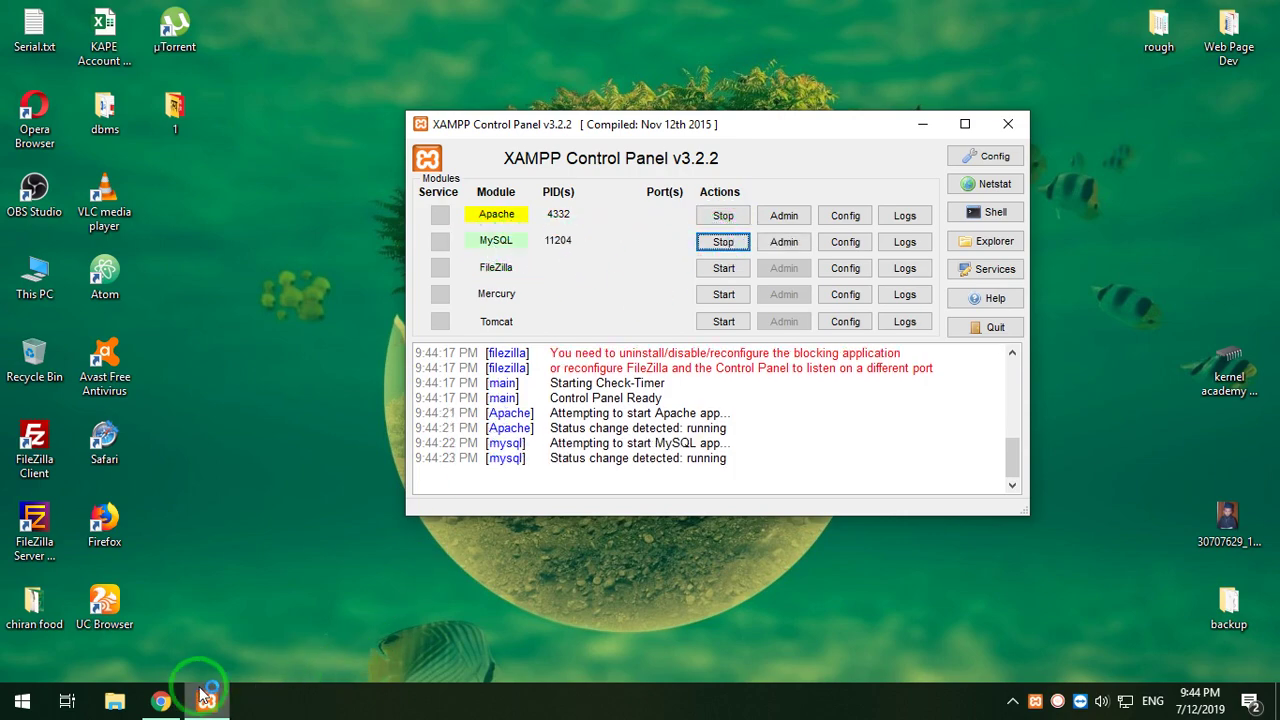
Switch to Google Chrome and request the localhost address again
left_click(161, 701)
left_click(449, 51)
key("Return")
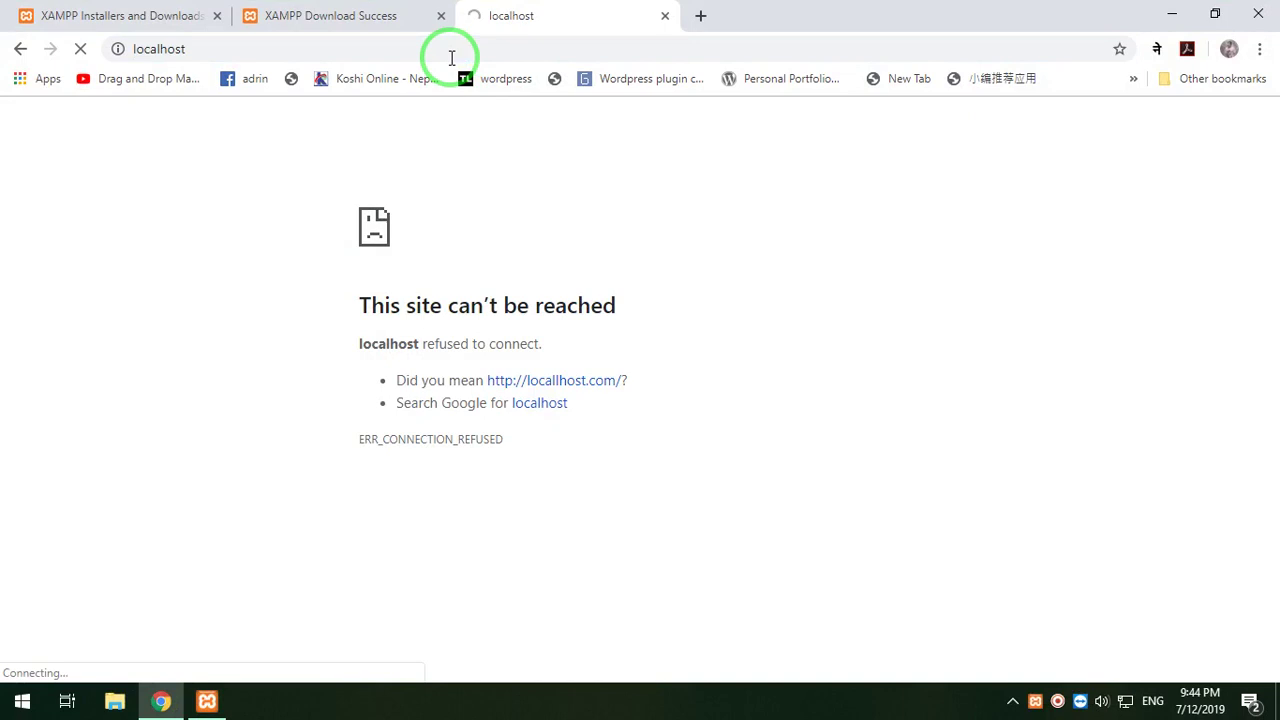
left_click(449, 54)
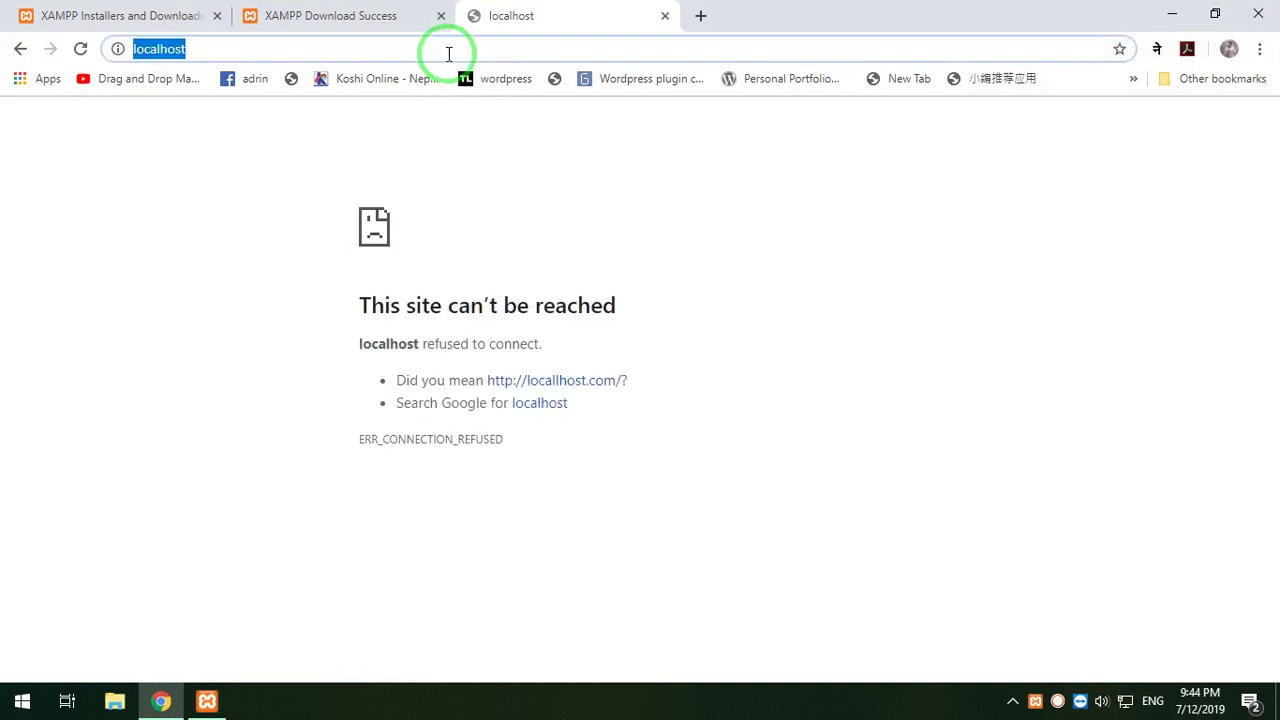
key("Return")
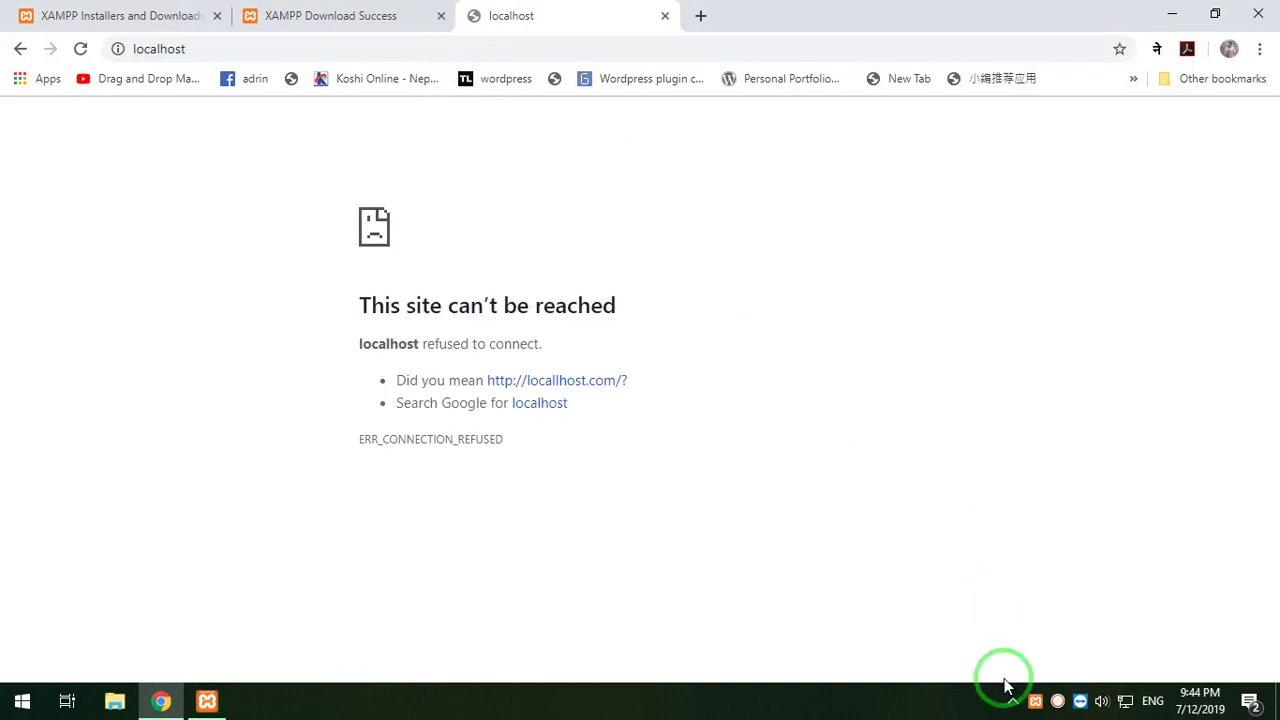
Bring the XAMPP Control Panel back in front of the desktop, restart the MySQL module and review the log messages
left_click(1035, 703)
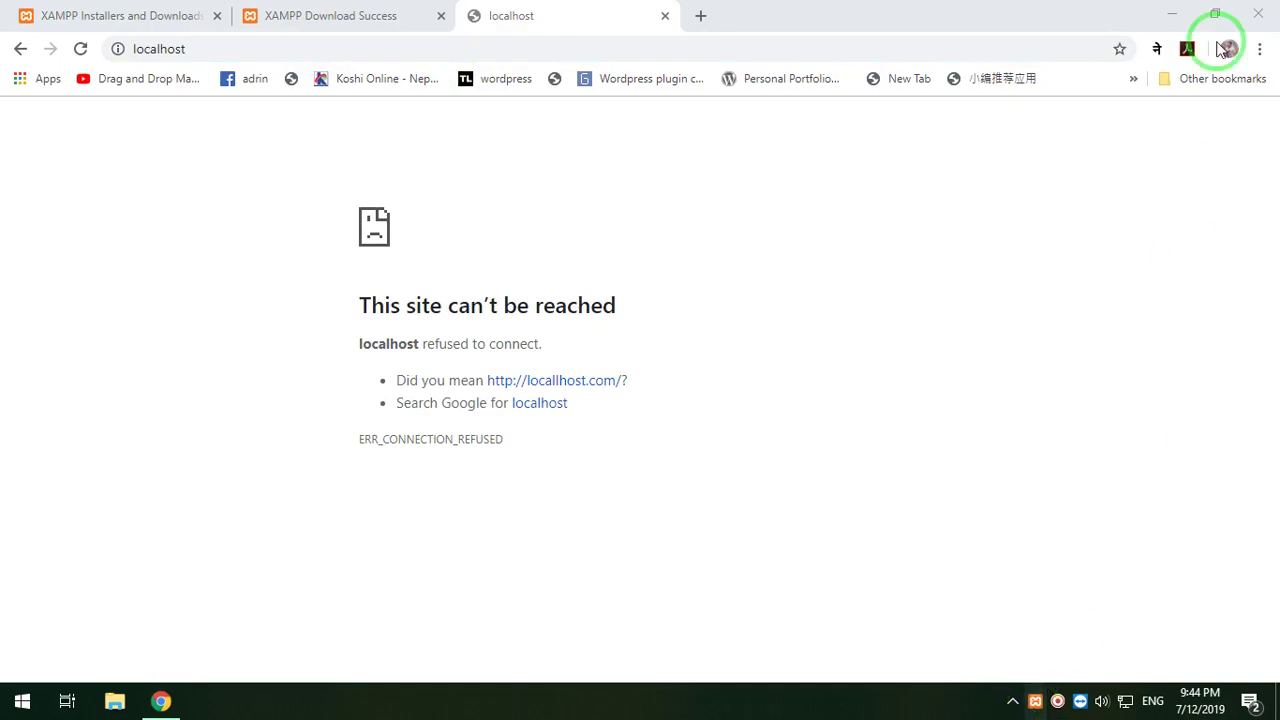
left_click(1172, 14)
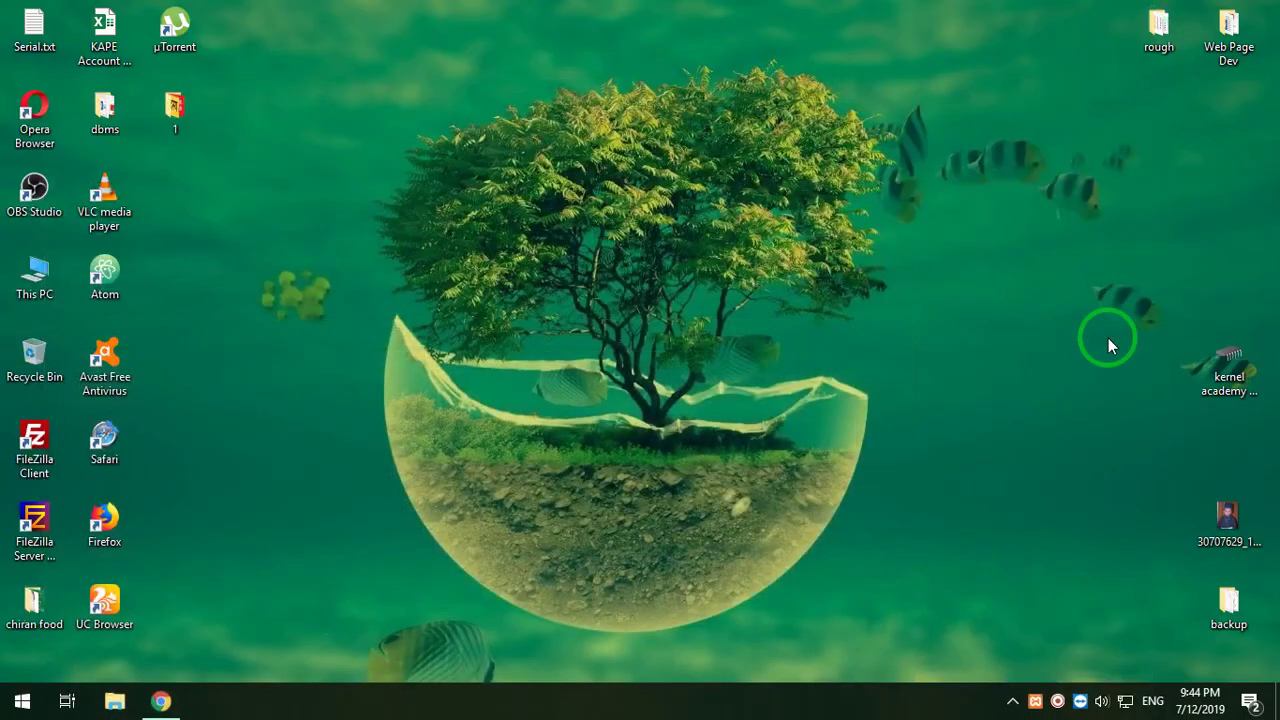
left_click(1035, 703)
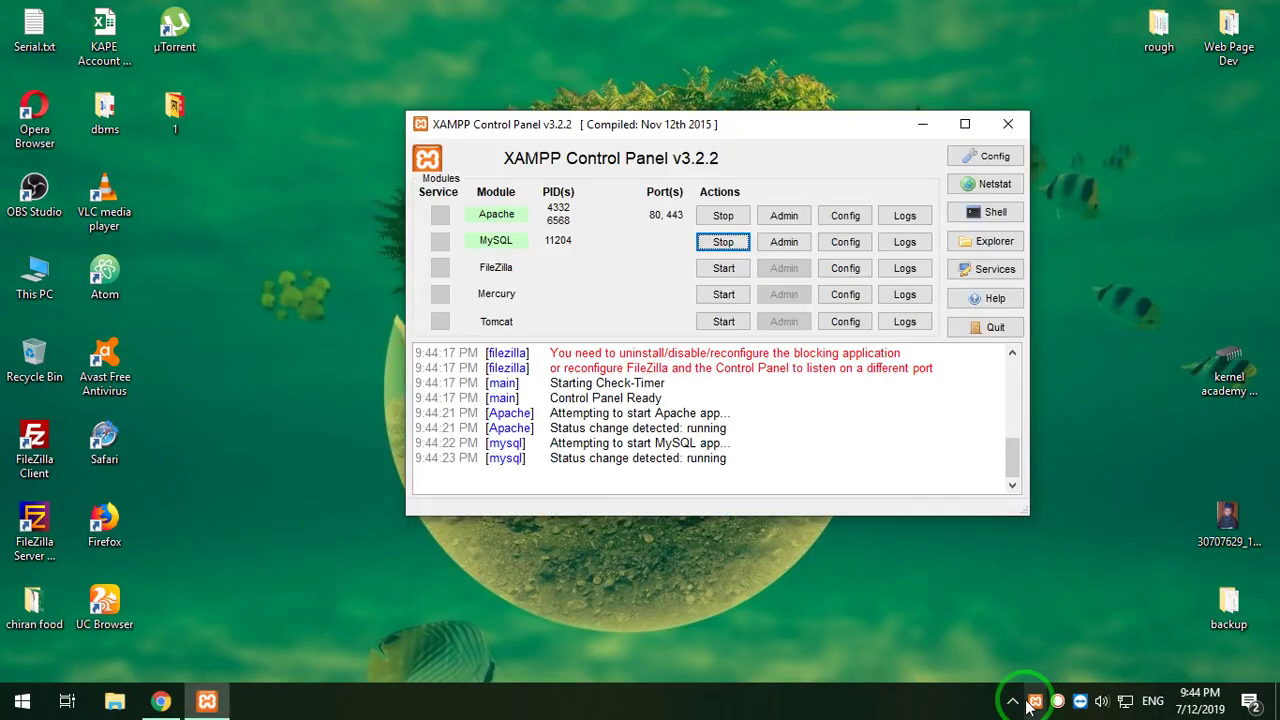
left_click(714, 244)
left_click(720, 245)
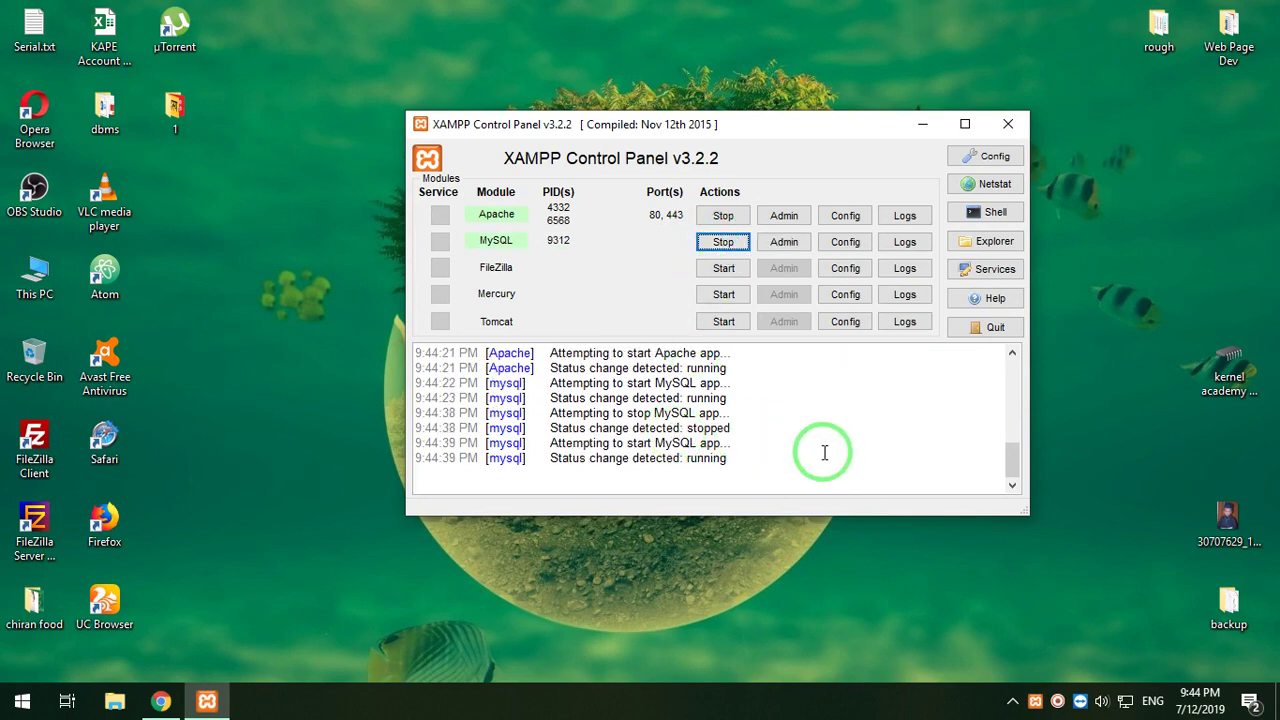
scroll(825, 453, "up", 8)
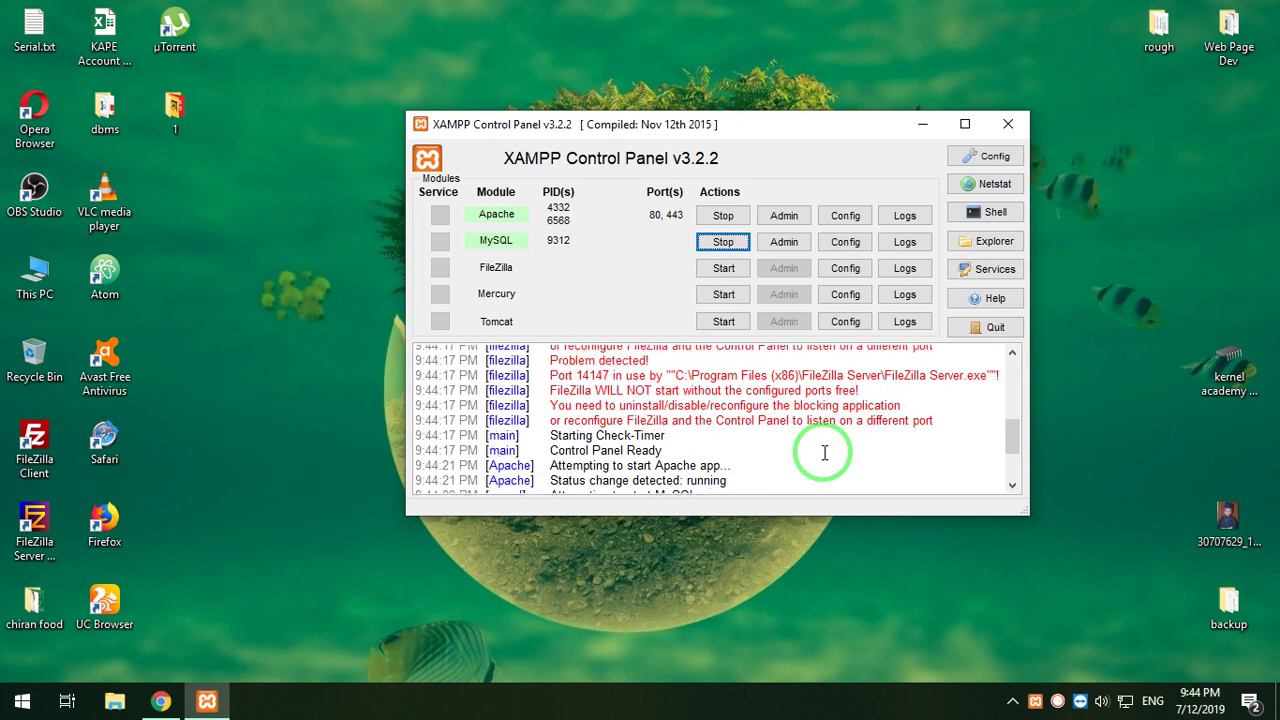
scroll(825, 453, "up", 2)
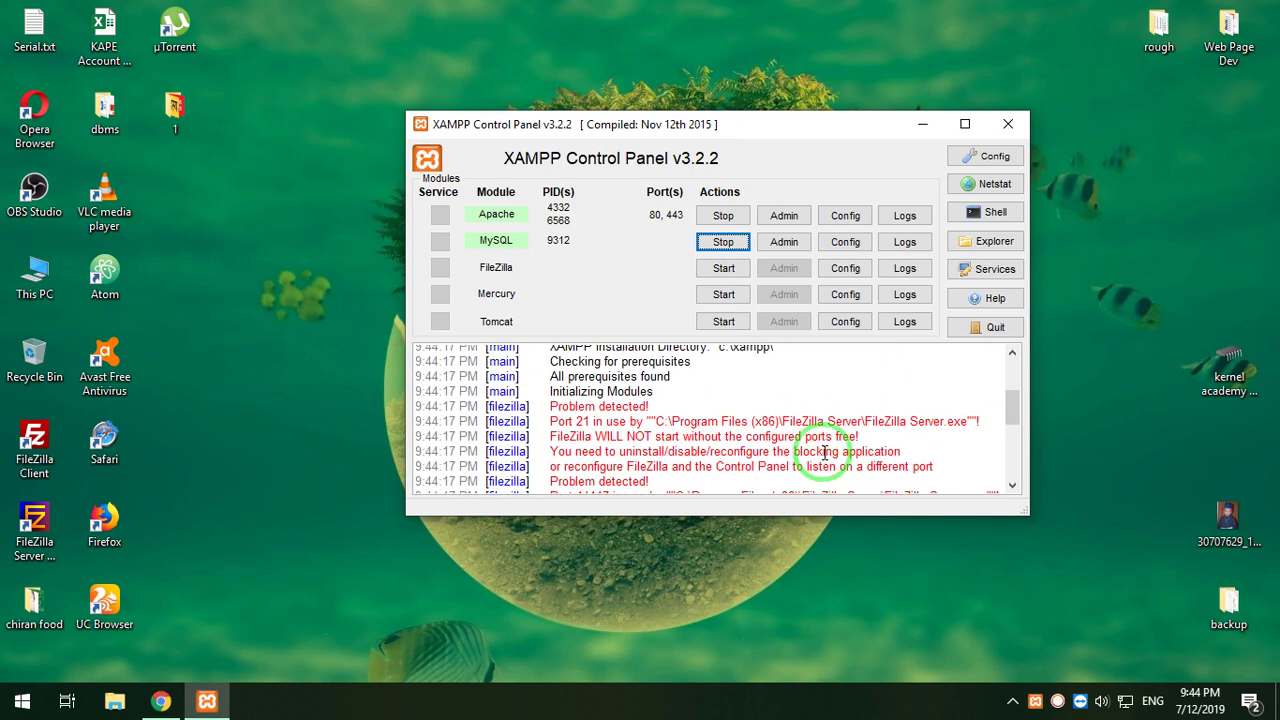
scroll(825, 453, "down", 10)
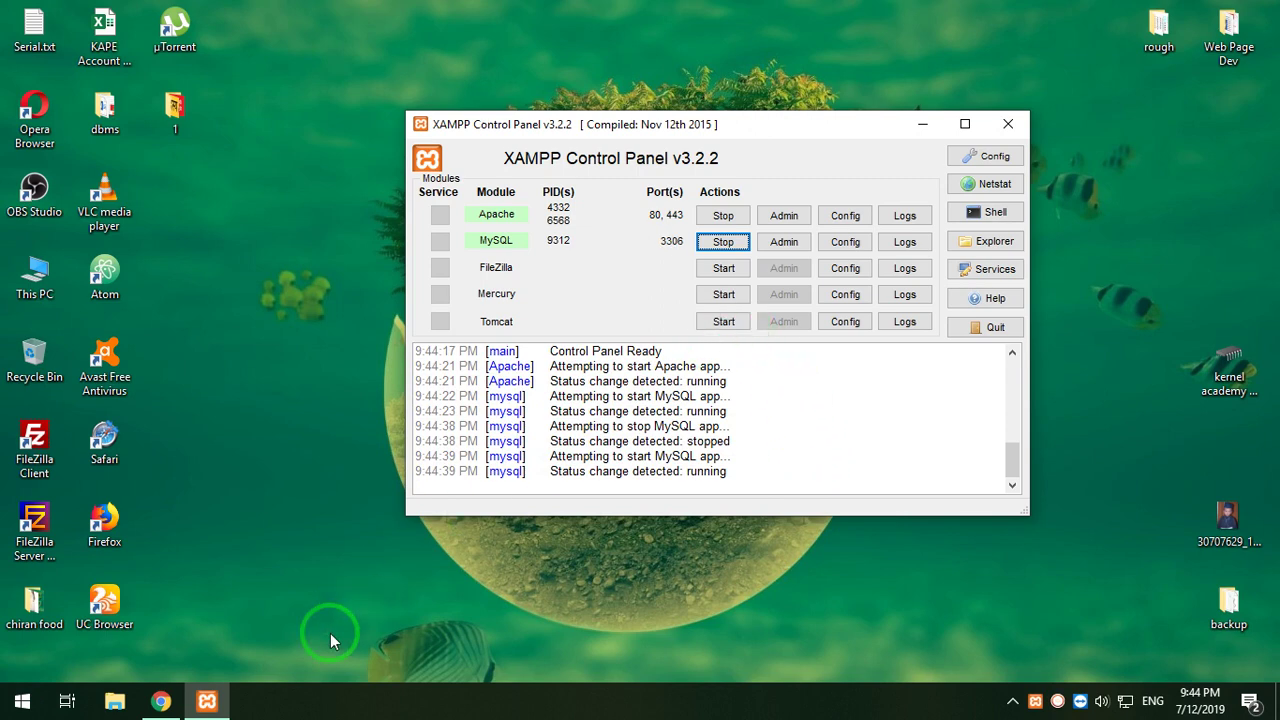
Return to Google Chrome and reload localhost to load the XAMPP dashboard
mouse_move(165, 706)
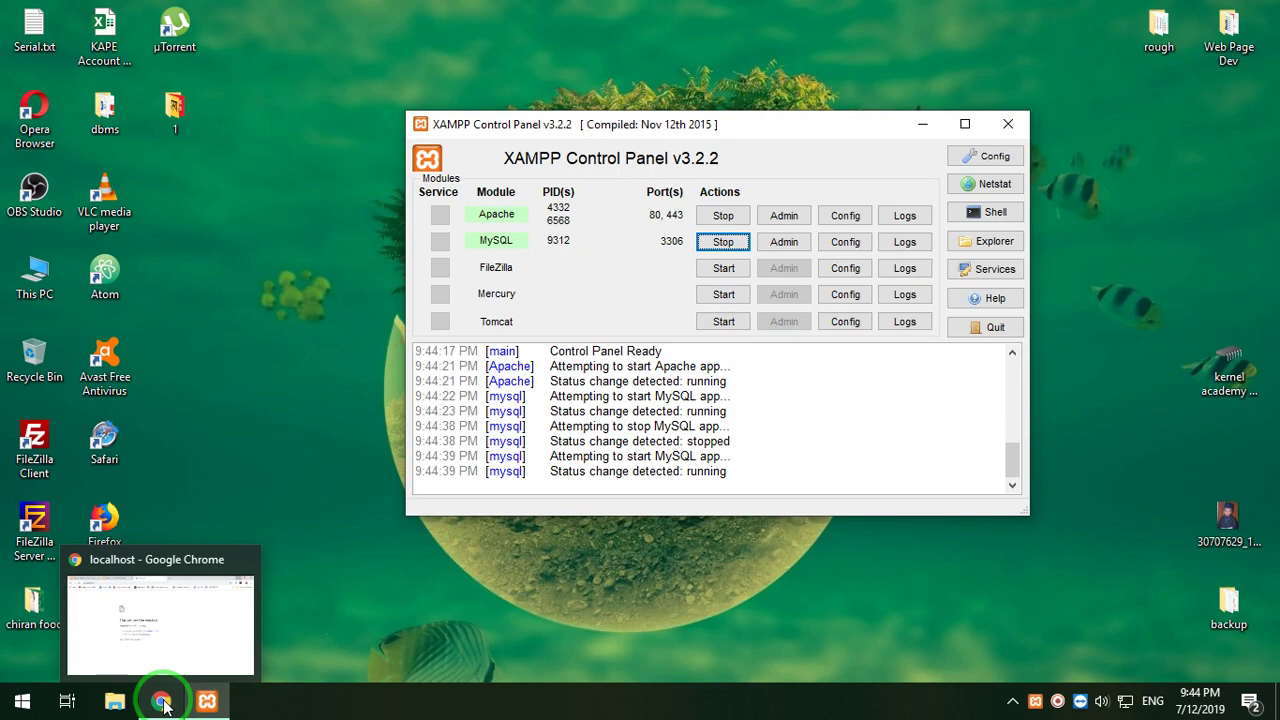
left_click(163, 704)
left_click(80, 48)
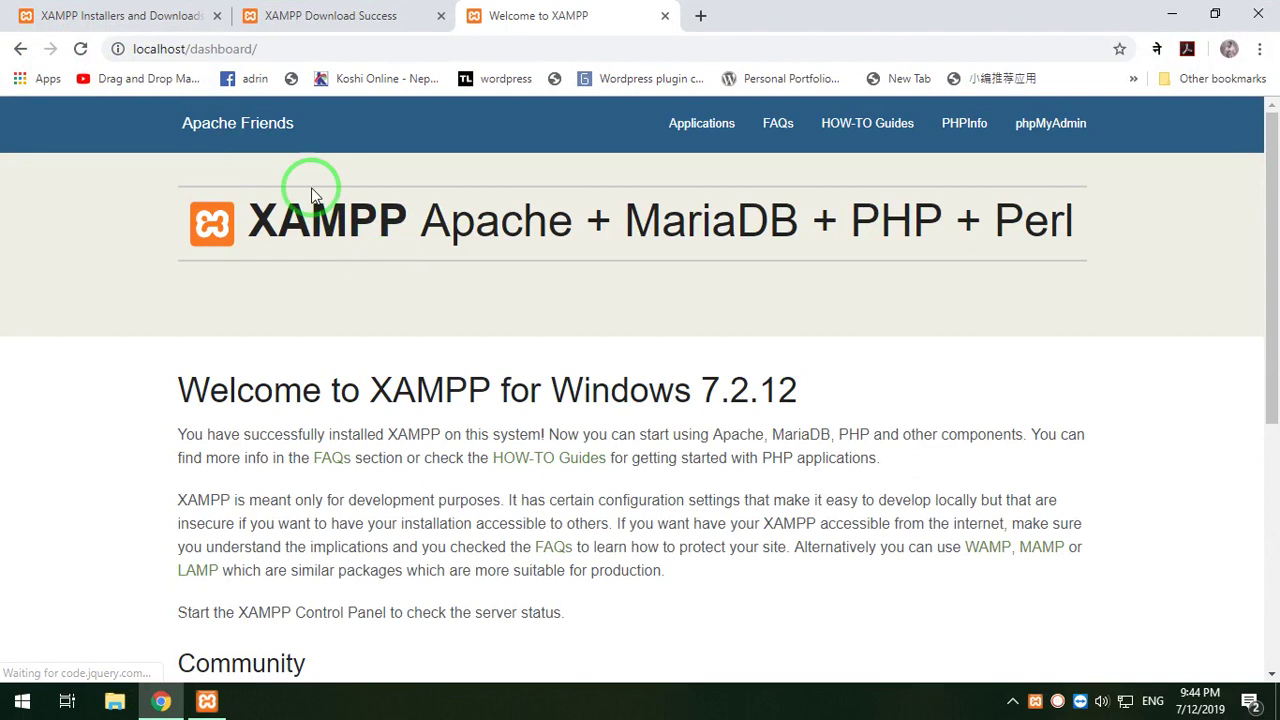
Open phpMyAdmin from the XAMPP dashboard, checking the XAMPP Control Panel while the page loads
left_click(1066, 145)
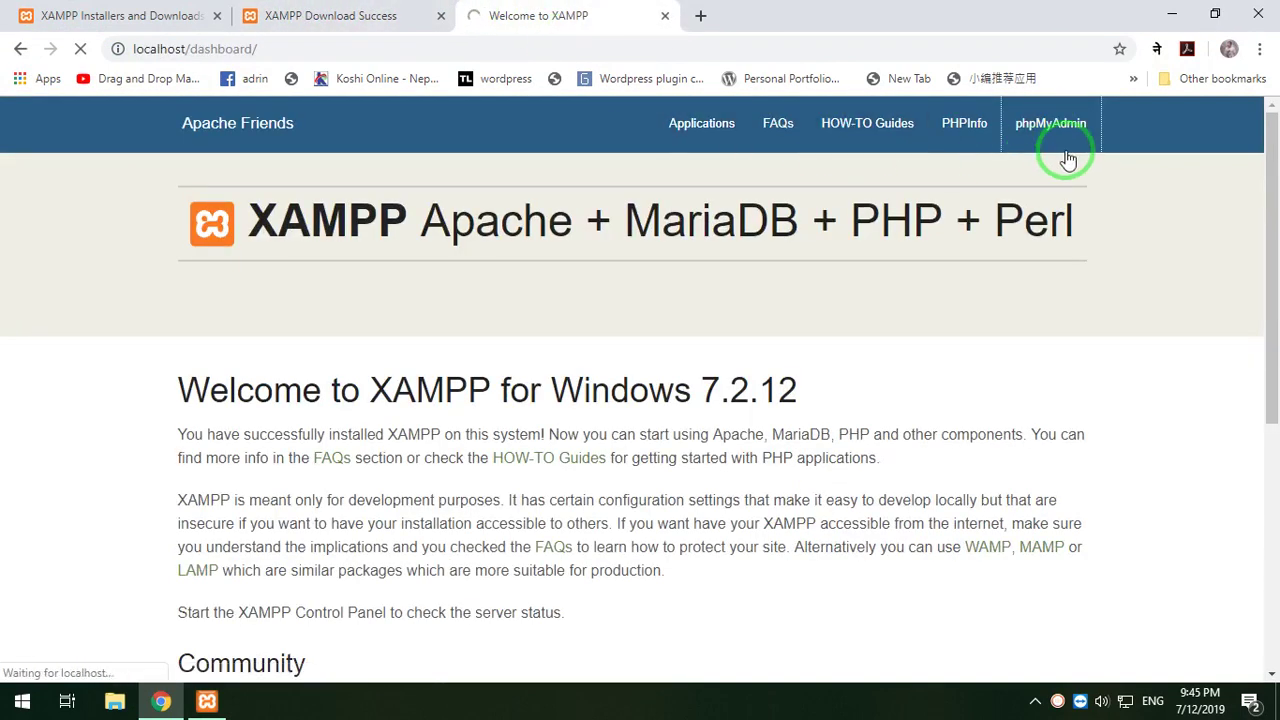
left_click(210, 700)
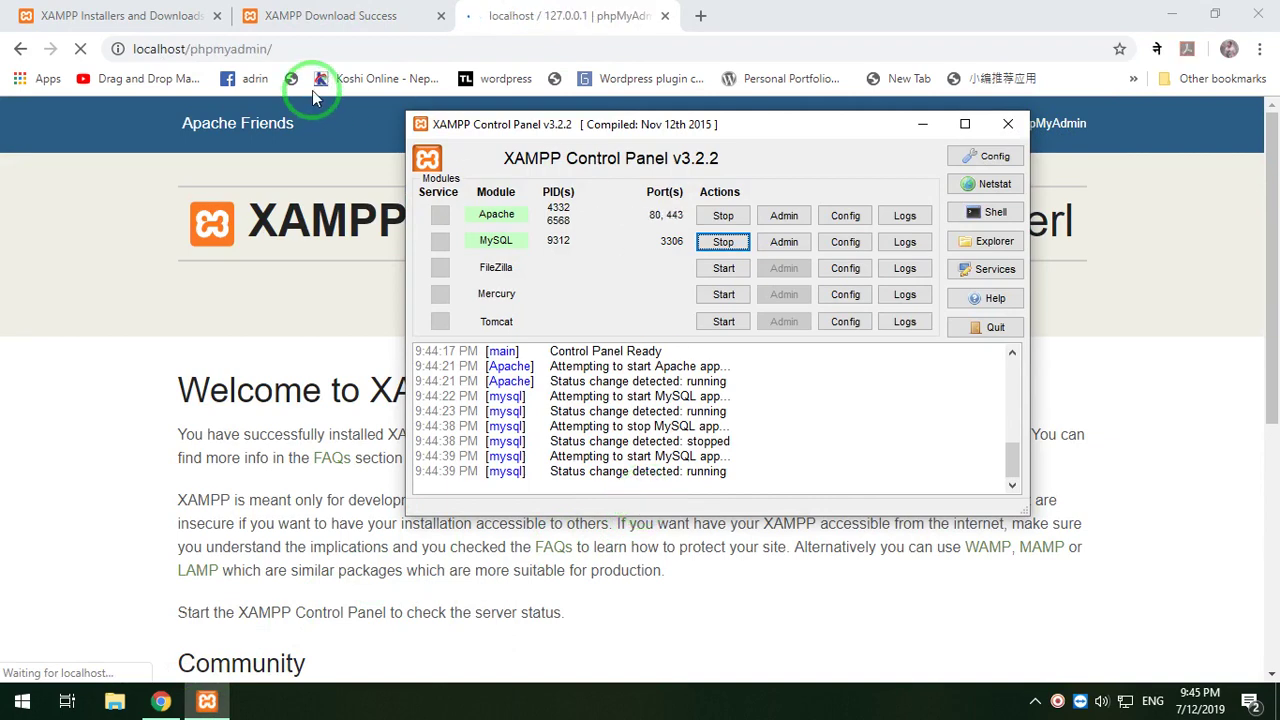
left_click(471, 15)
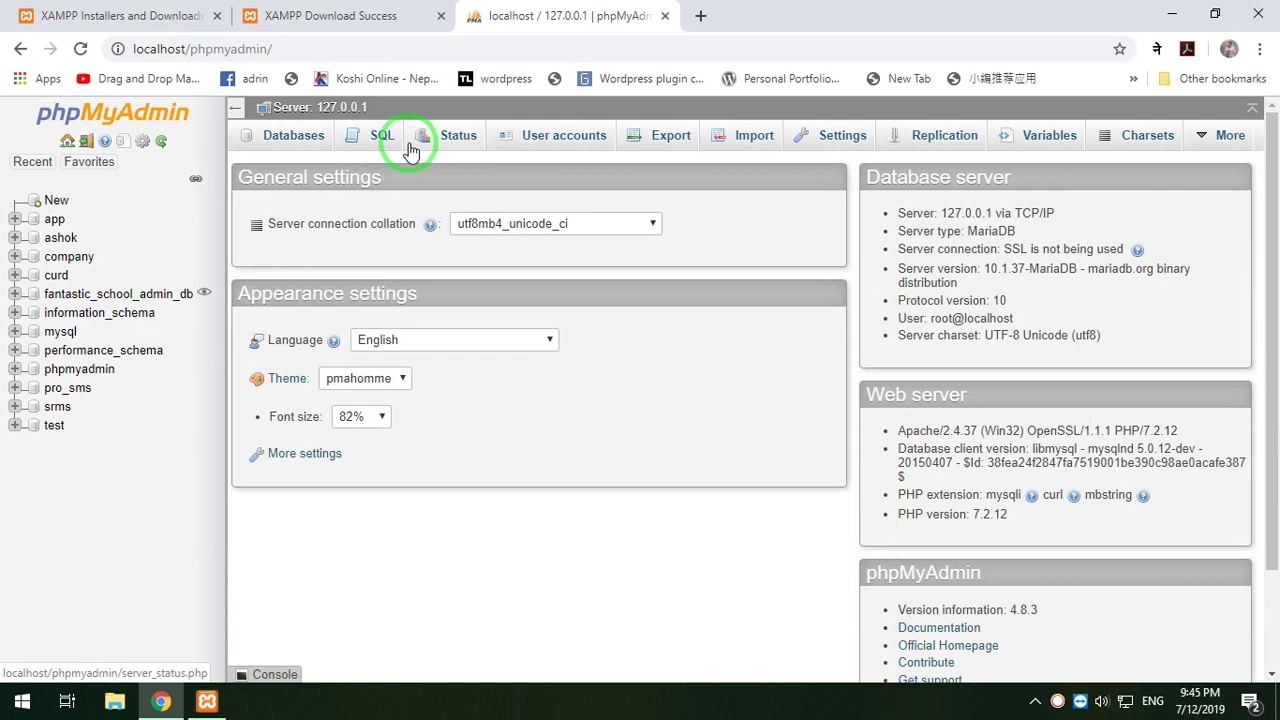
Create a database named school by running the SQL query "create DATABASE school" on the server, and select it in the database tree
left_click(370, 139)
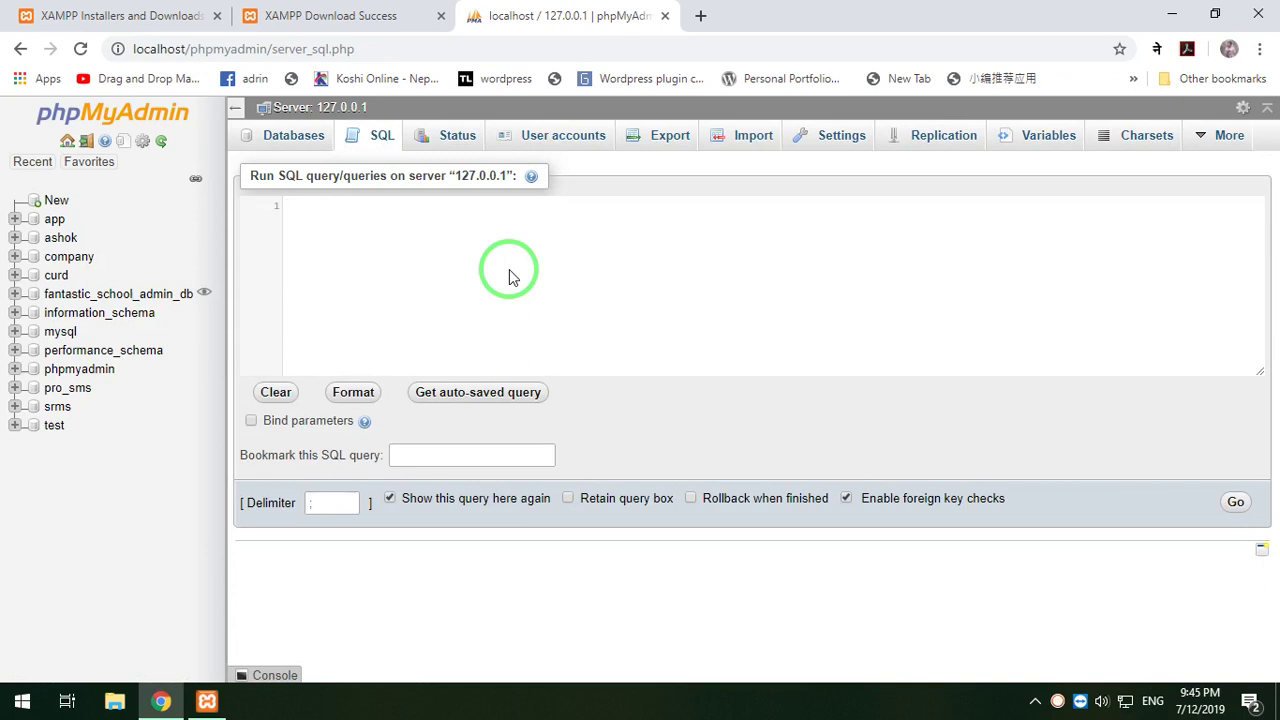
type("crate")
key("BackSpace")
key("BackSpace")
key("BackSpace")
key("BackSpace")
type("eate")
key("BackSpace")
key("BackSpace")
type("e datab")
key("Return")
type("sch")
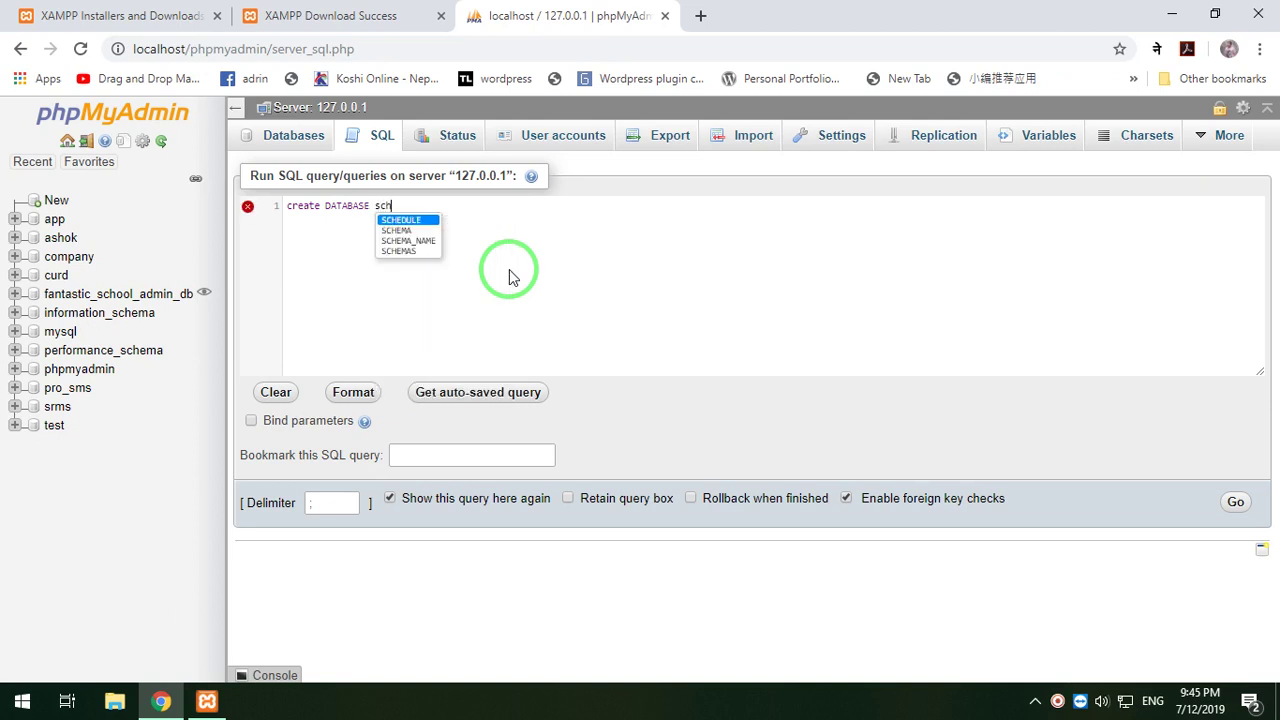
type("ool")
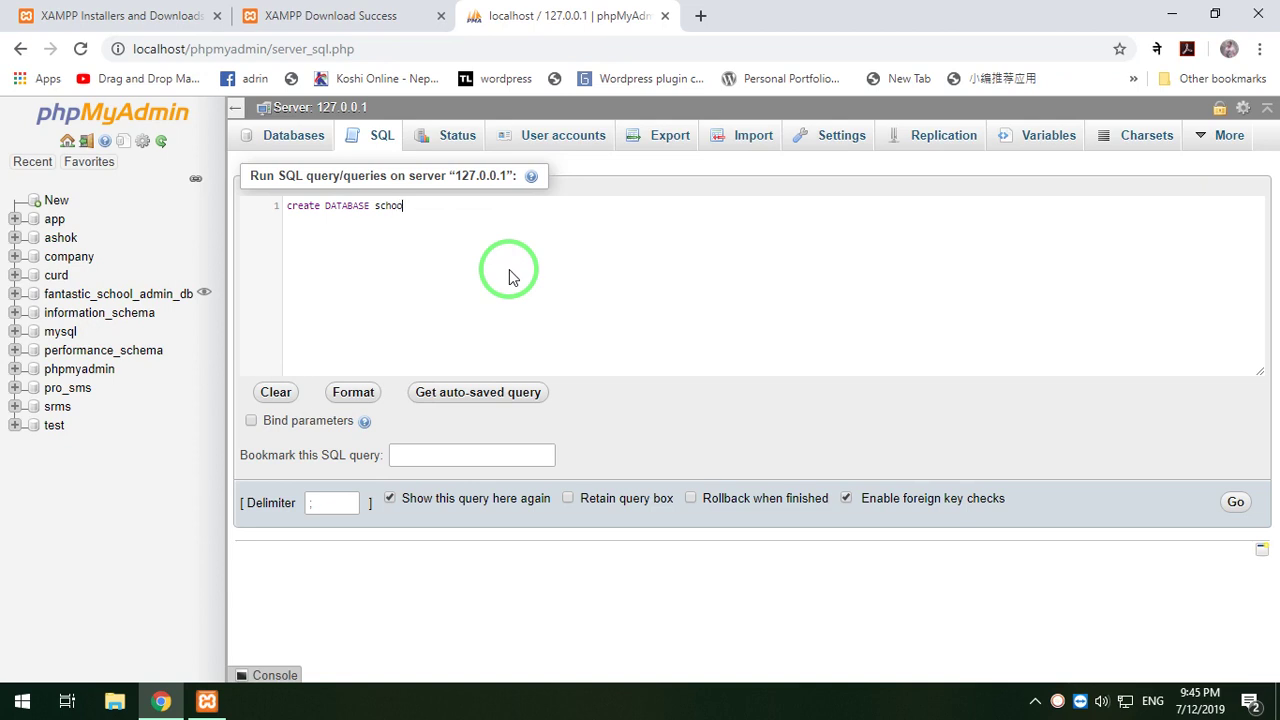
left_click(1240, 503)
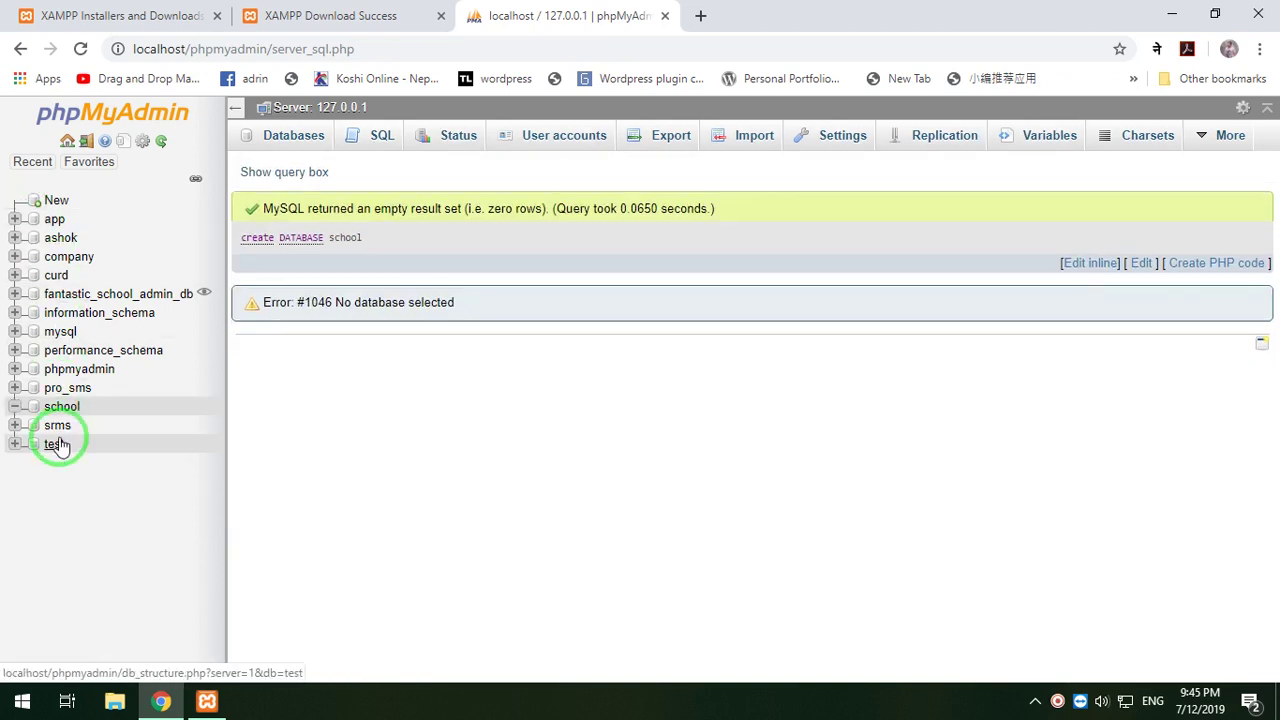
left_click(62, 407)
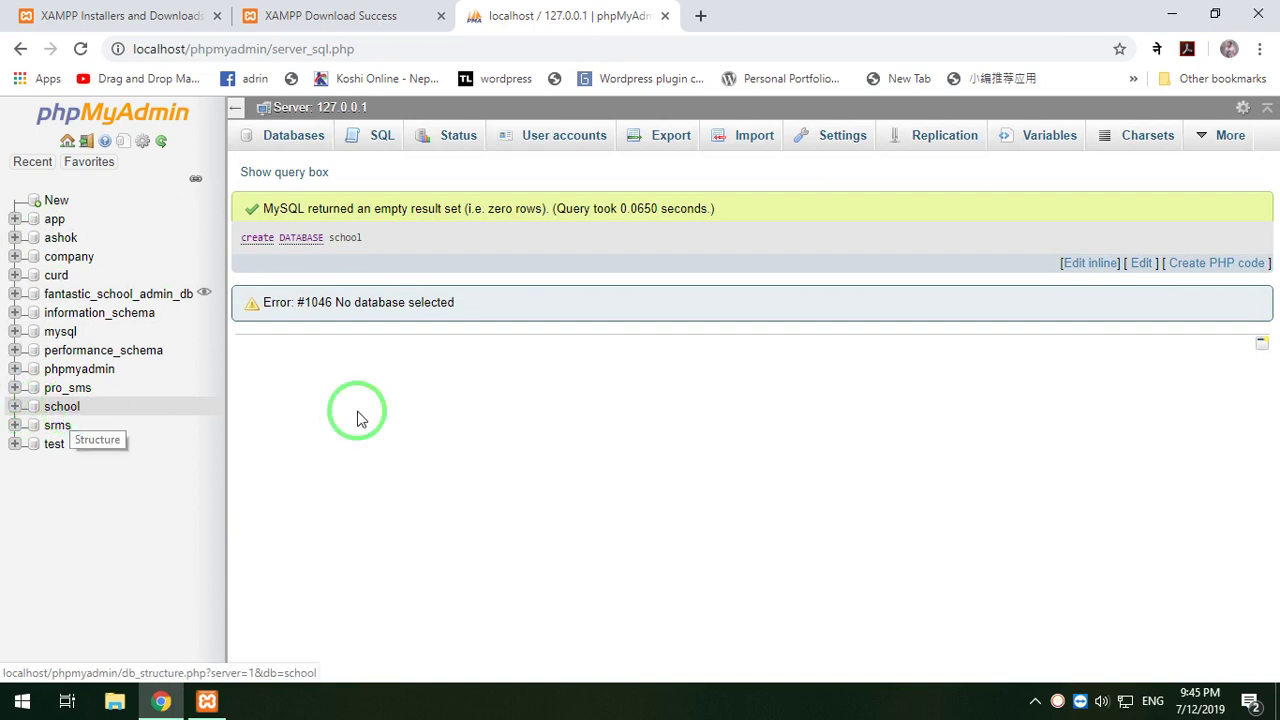